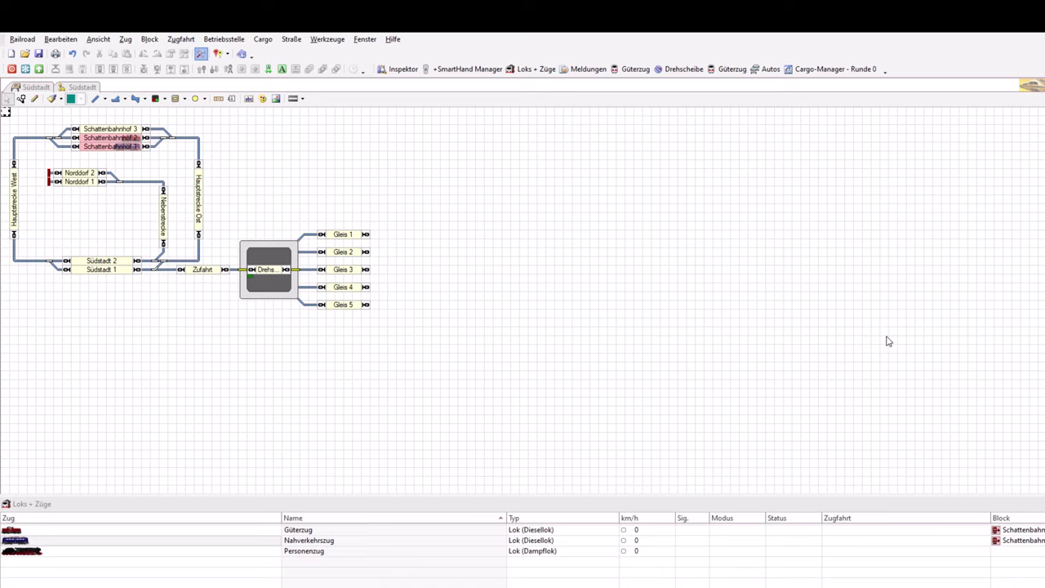
Create the new booster operating point Booster 1 and enable its block assignment button
left_click(224, 39)
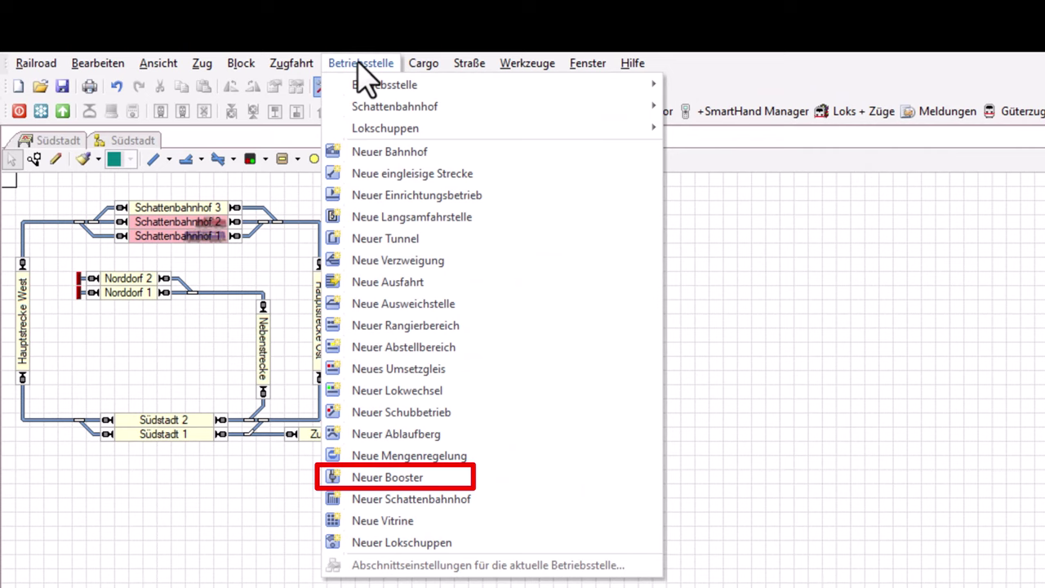
left_click(408, 477)
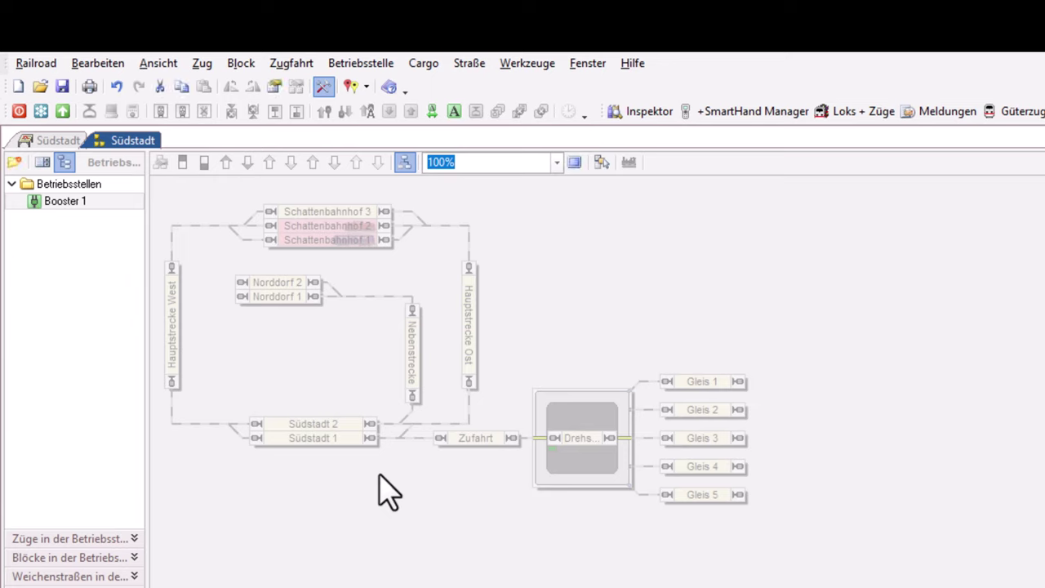
left_click(601, 163)
Add the Südstadt 2 and Südstadt 1 blocks to Booster 1
left_click(317, 426)
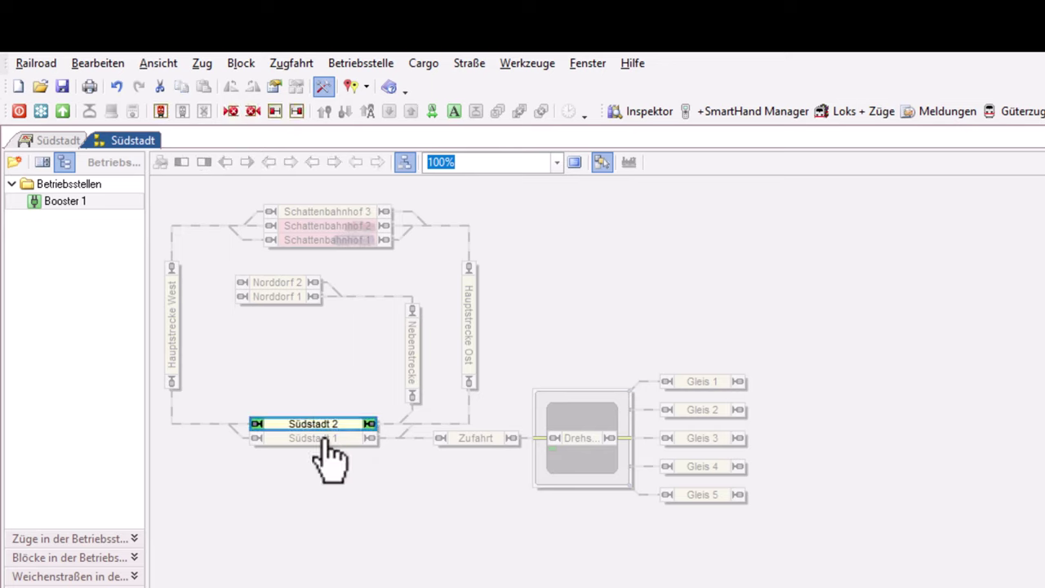
left_click_drag(323, 438, 325, 441)
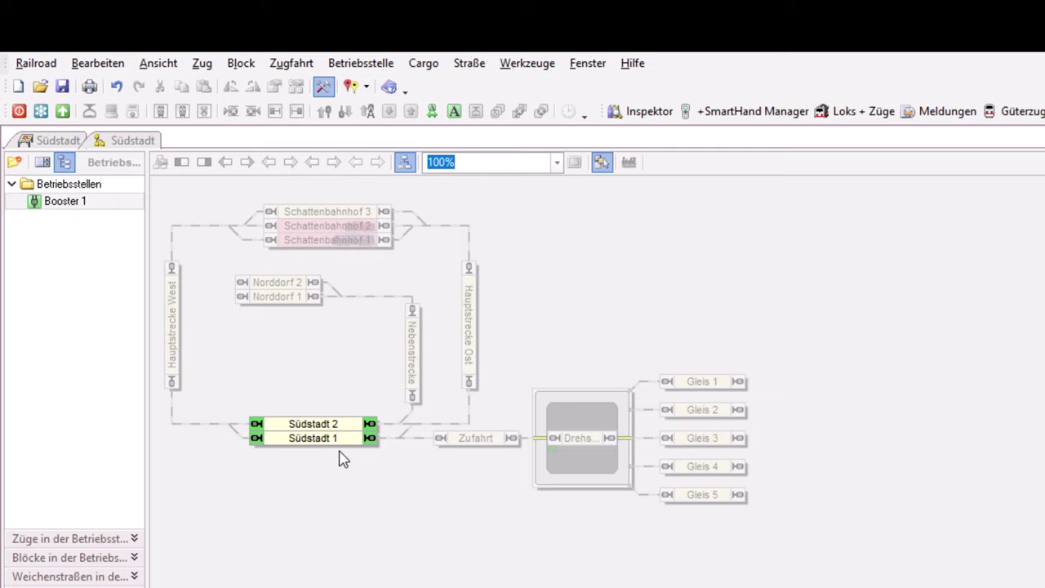
Open Booster 1's Eigenschaften dialog from the tree and show its Anschluss page
left_click(55, 201)
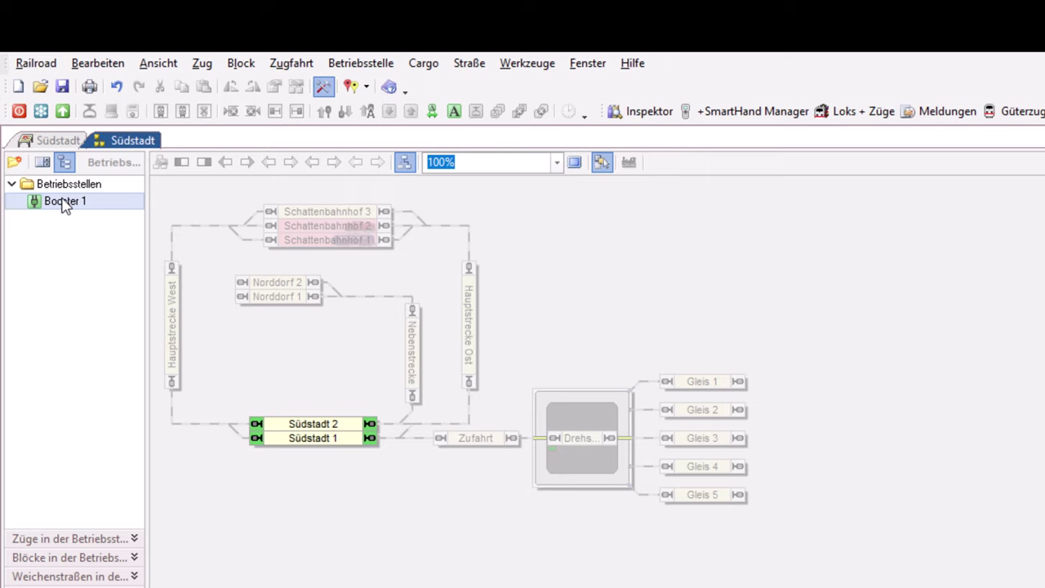
right_click(55, 201)
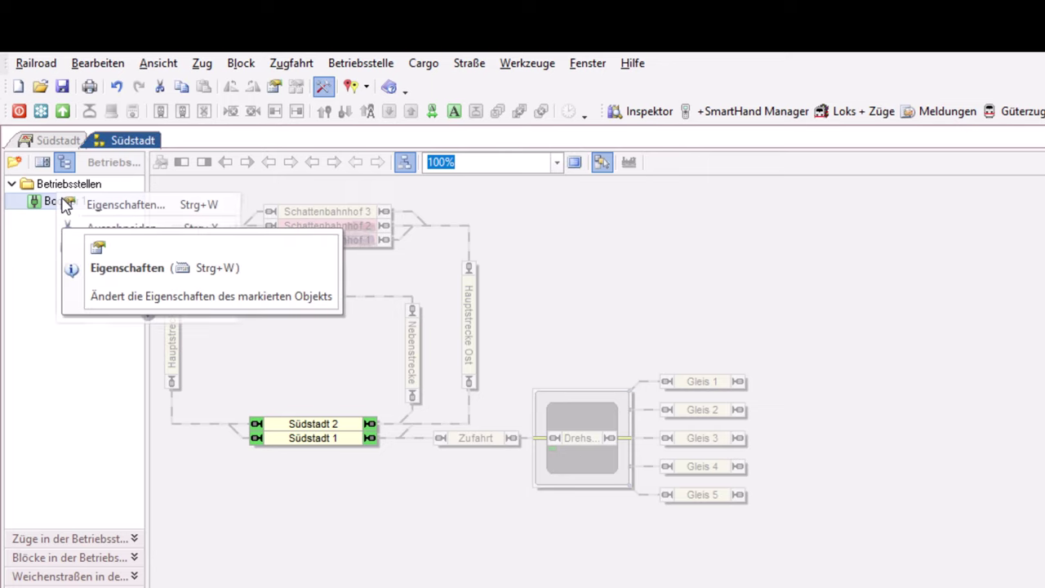
left_click(117, 210)
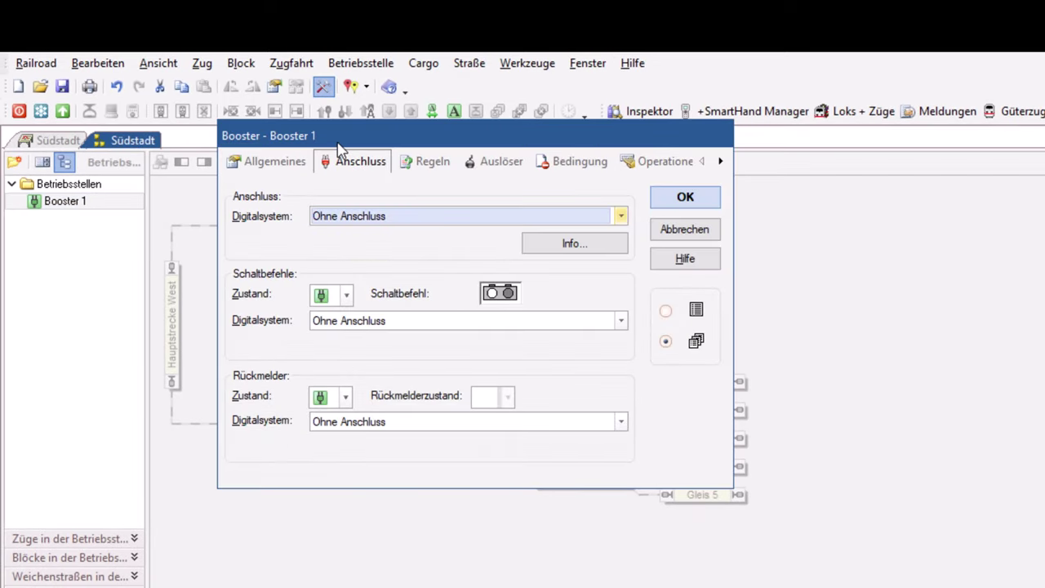
left_click_drag(334, 139, 446, 216)
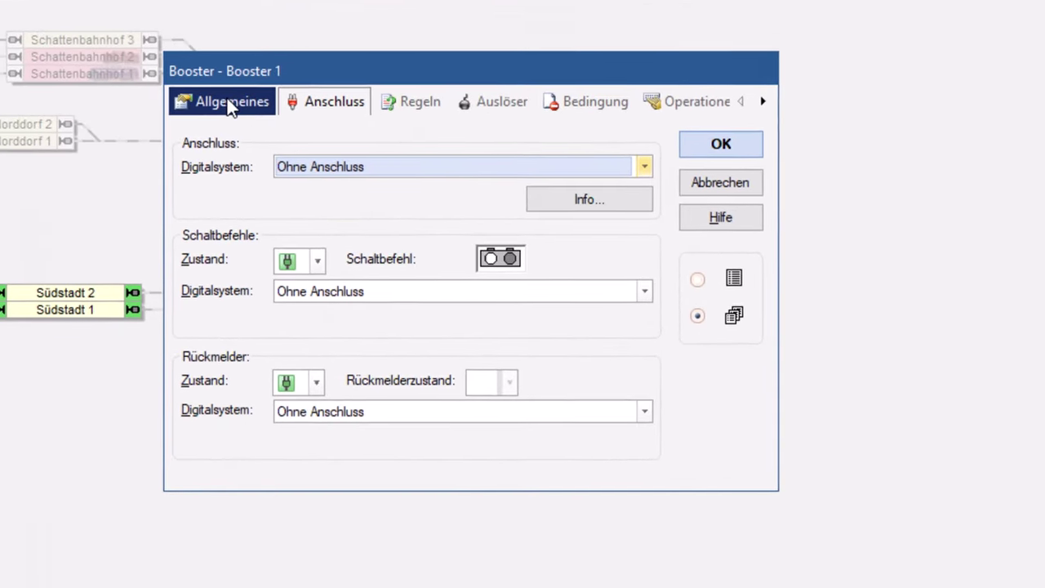
left_click(278, 164)
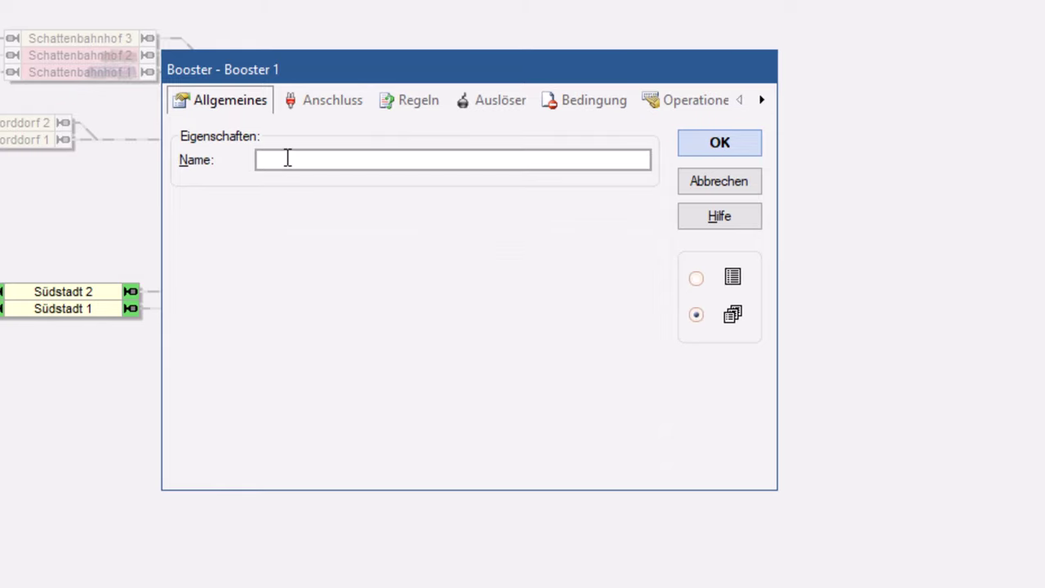
left_click(310, 109)
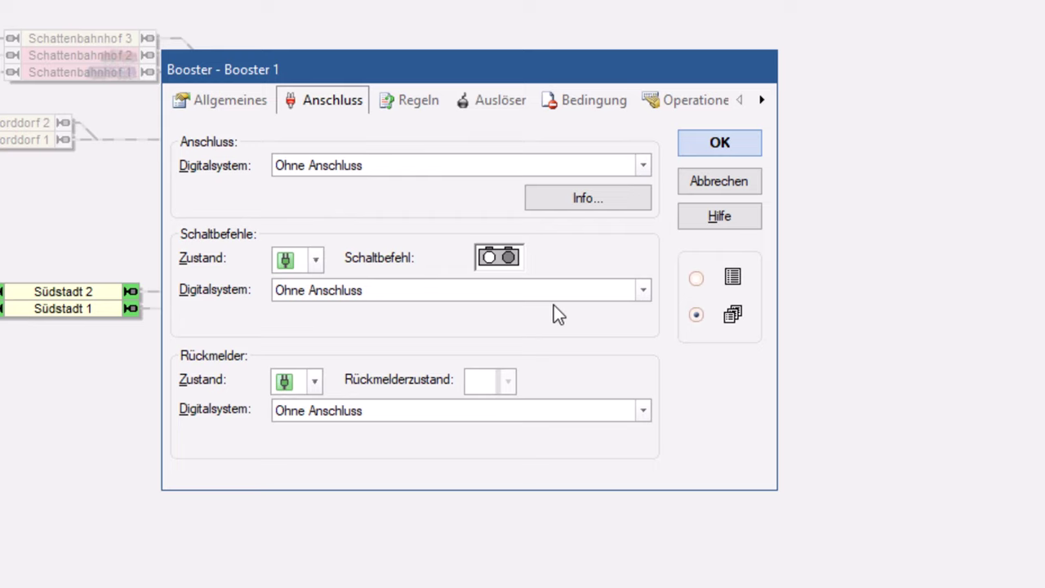
Route Booster 1's Ein switching command through 1: ESU ECoS at address 1
left_click(315, 259)
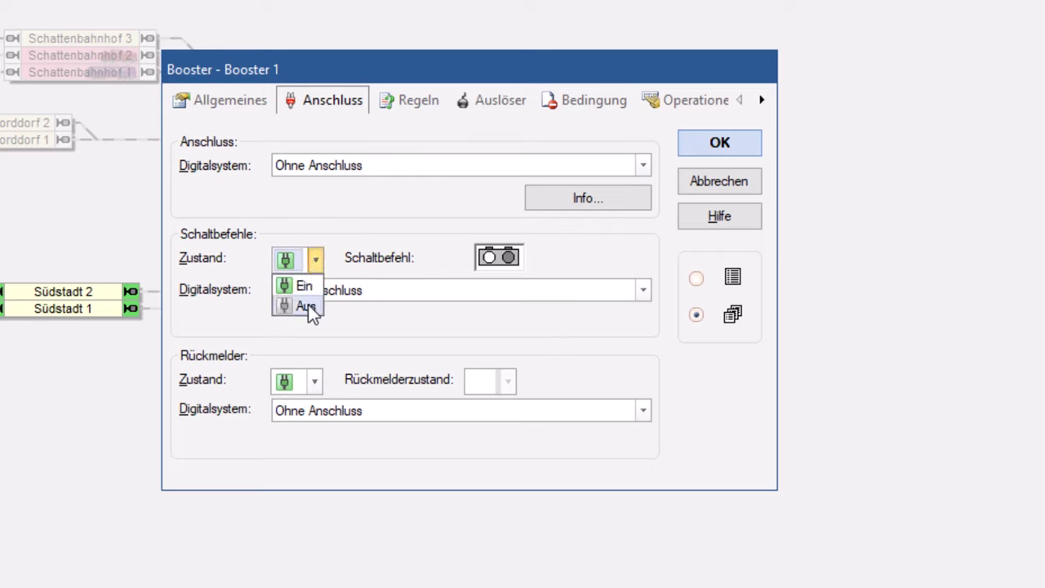
left_click(308, 305)
left_click(317, 258)
left_click(313, 286)
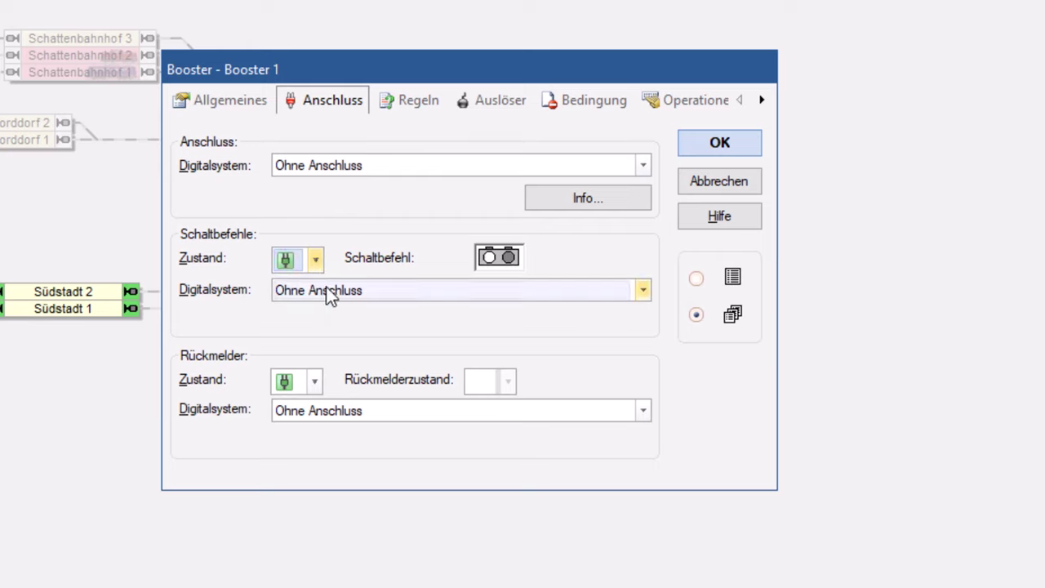
left_click(329, 291)
left_click(337, 311)
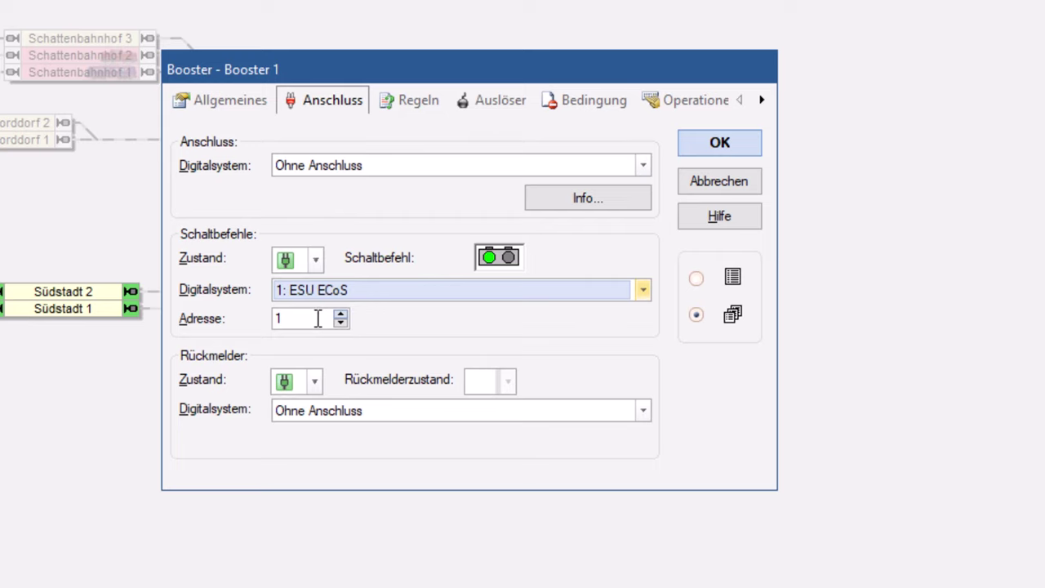
left_click(317, 318)
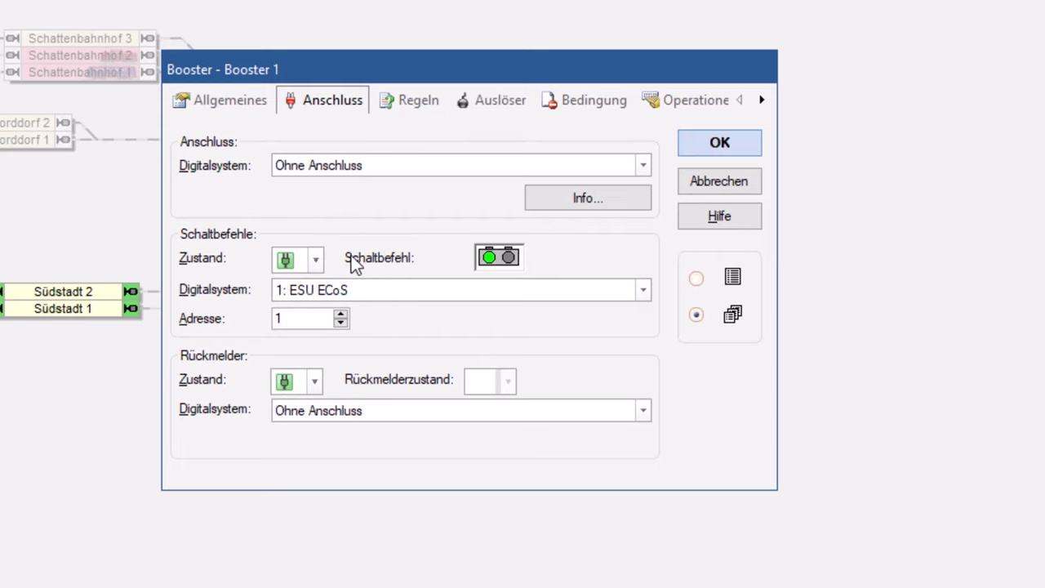
Set the Aus switching command to 1: ESU ECoS too, then return the state to Ein
left_click(317, 258)
left_click(304, 308)
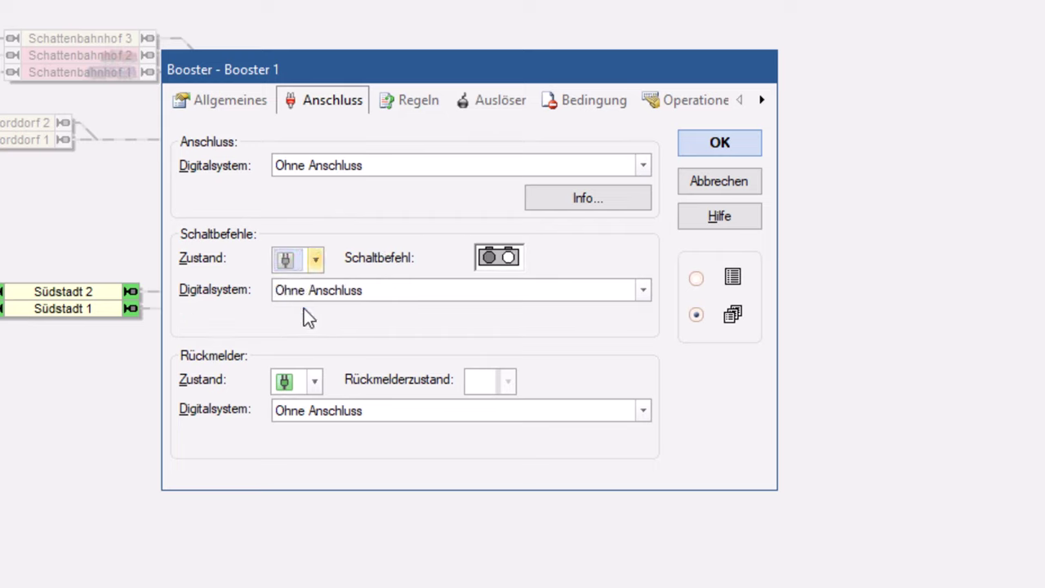
left_click(471, 289)
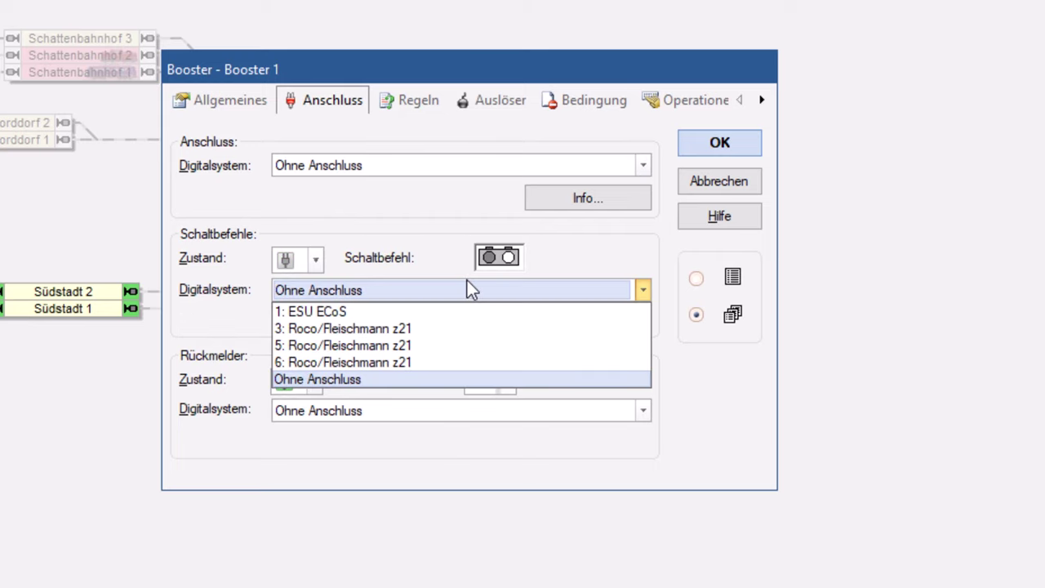
left_click(426, 312)
left_click(316, 261)
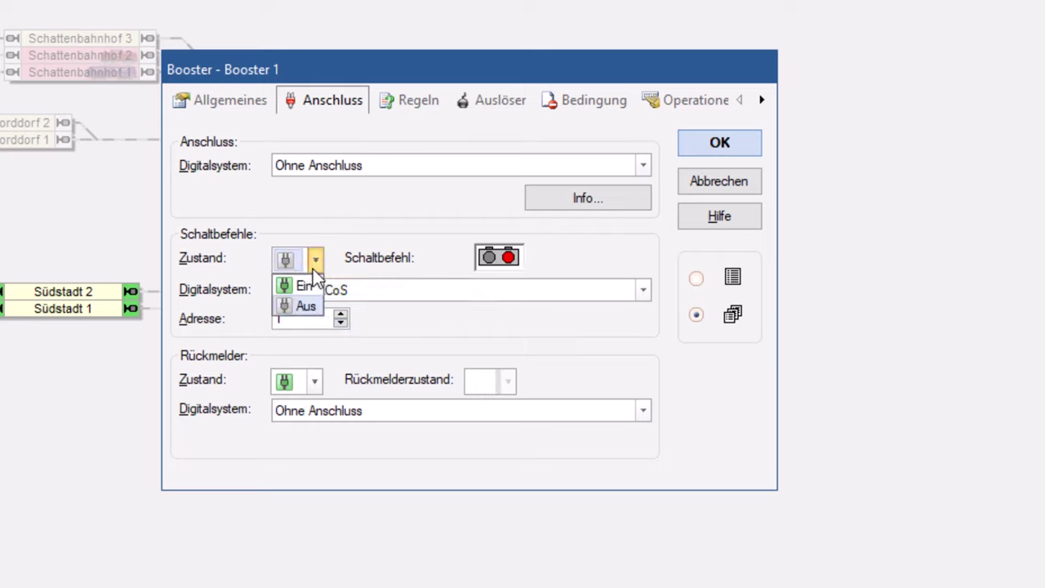
left_click(311, 282)
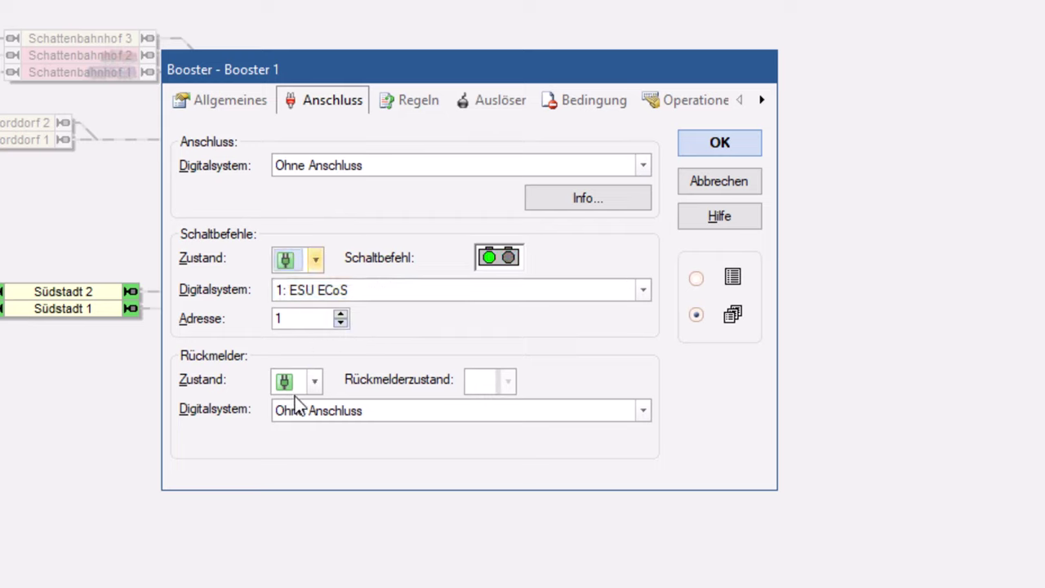
Set Ein feedback to the ECoS S88 16-input module with contact state Ein
left_click(313, 382)
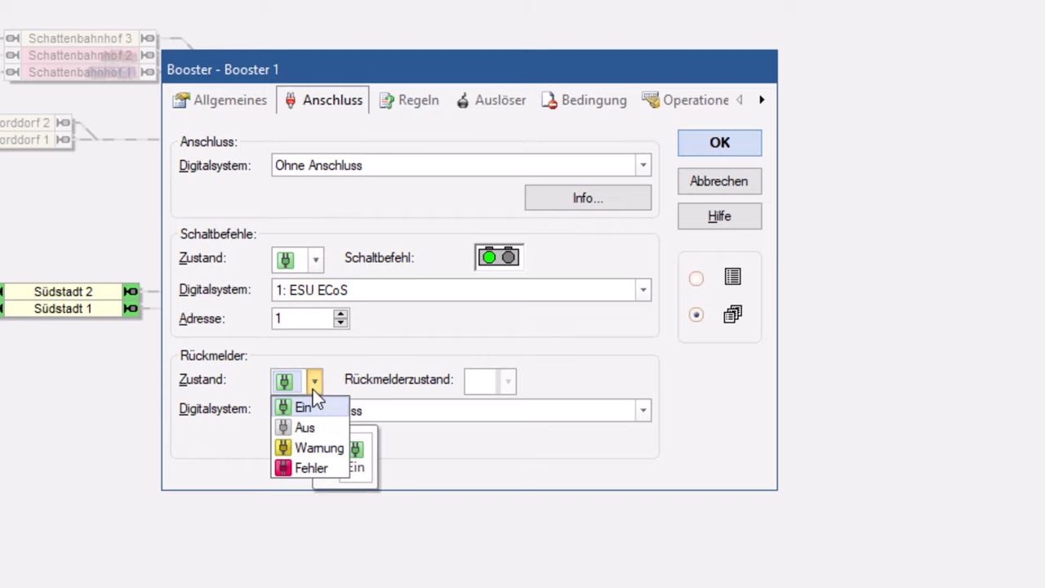
left_click(313, 389)
left_click(381, 413)
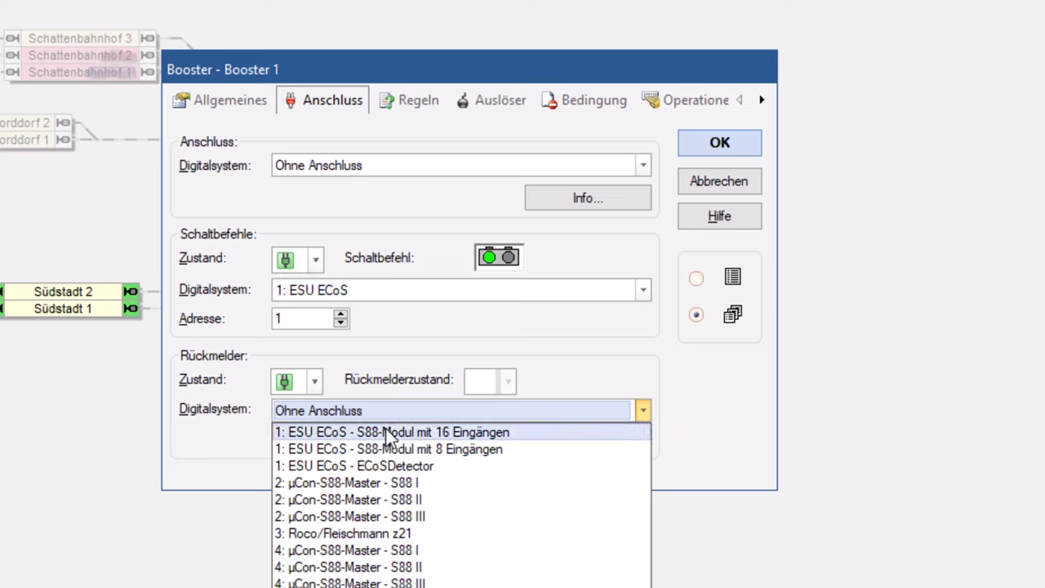
left_click(386, 430)
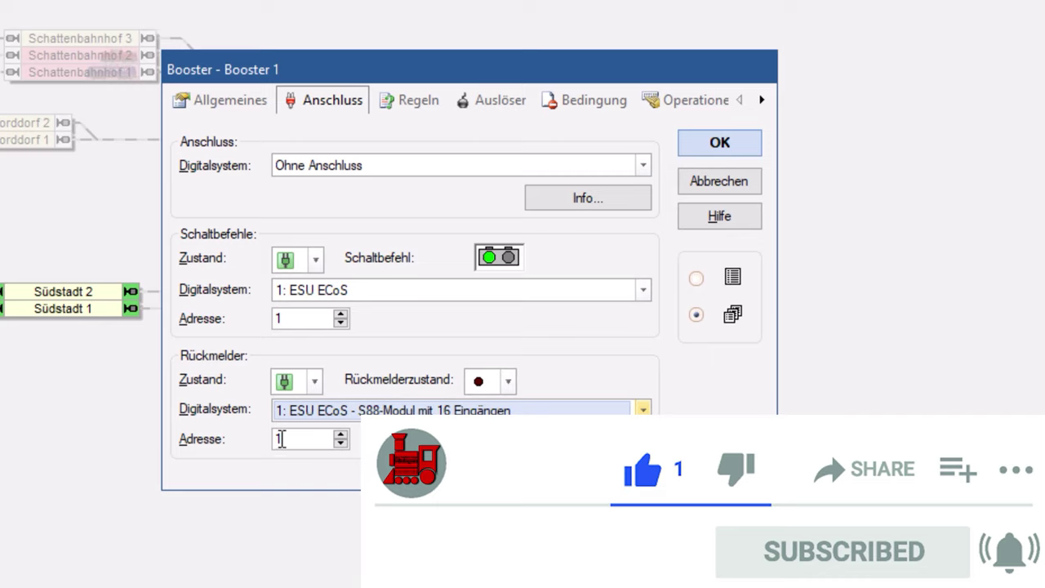
left_click(505, 381)
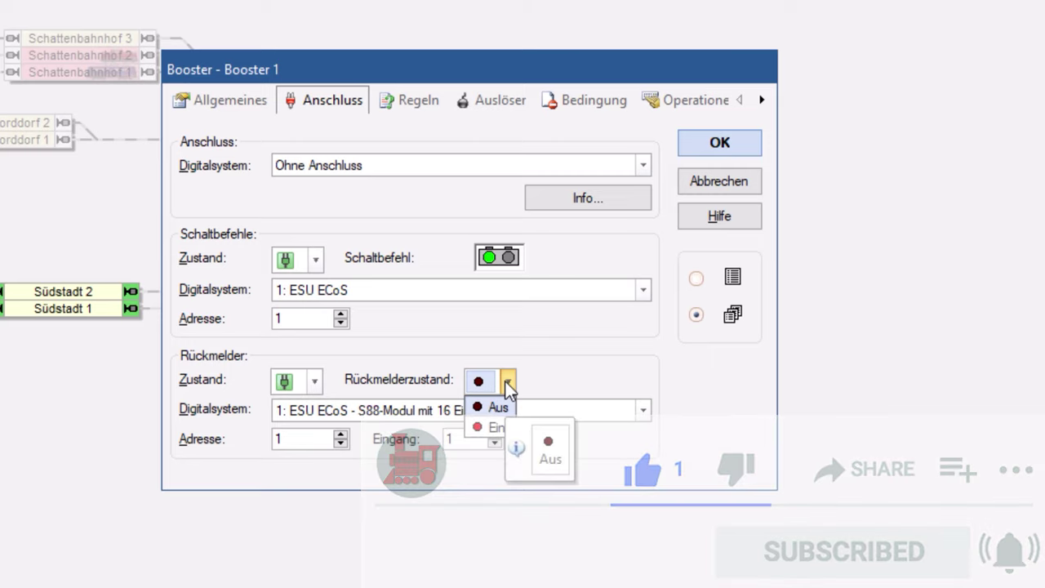
left_click(494, 428)
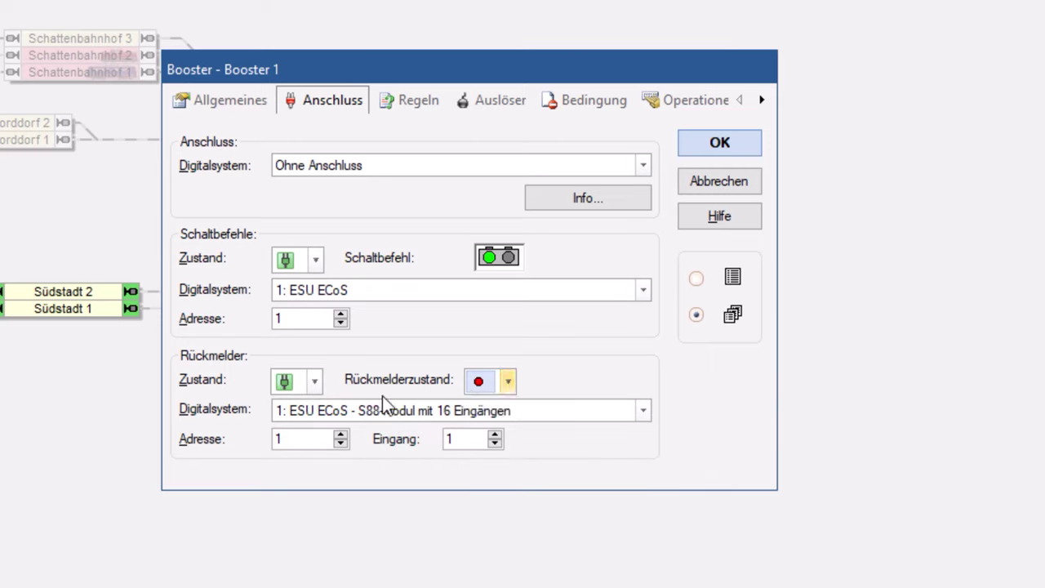
Set Aus feedback to the 16-input ECoS S88 module as well
left_click(316, 381)
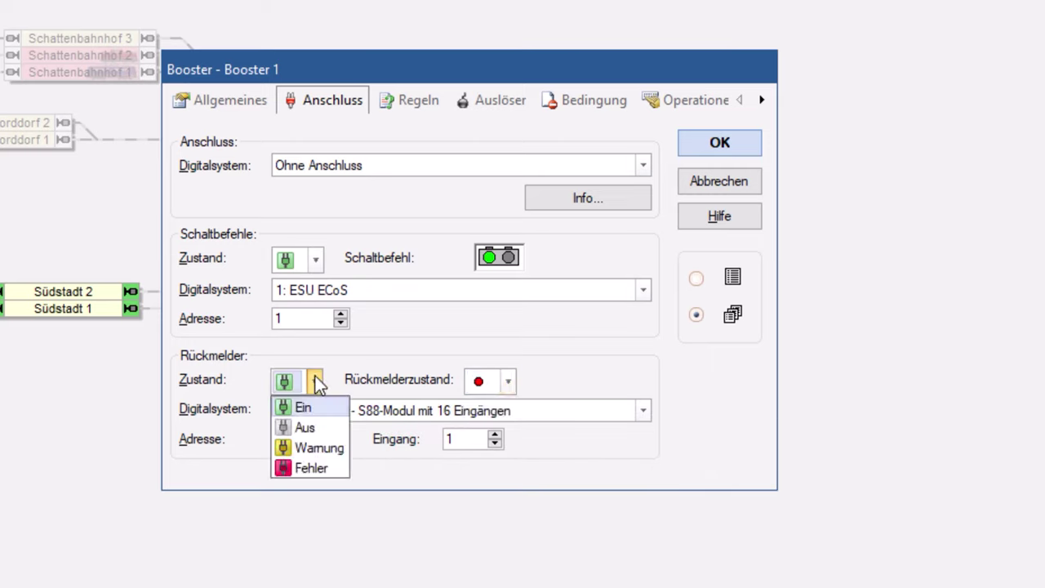
left_click(318, 429)
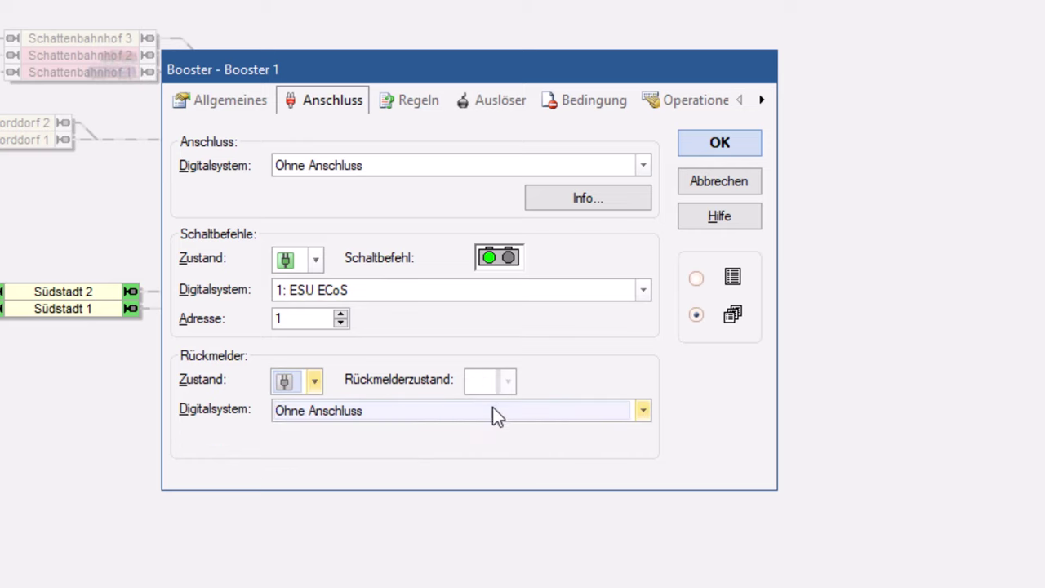
left_click(492, 412)
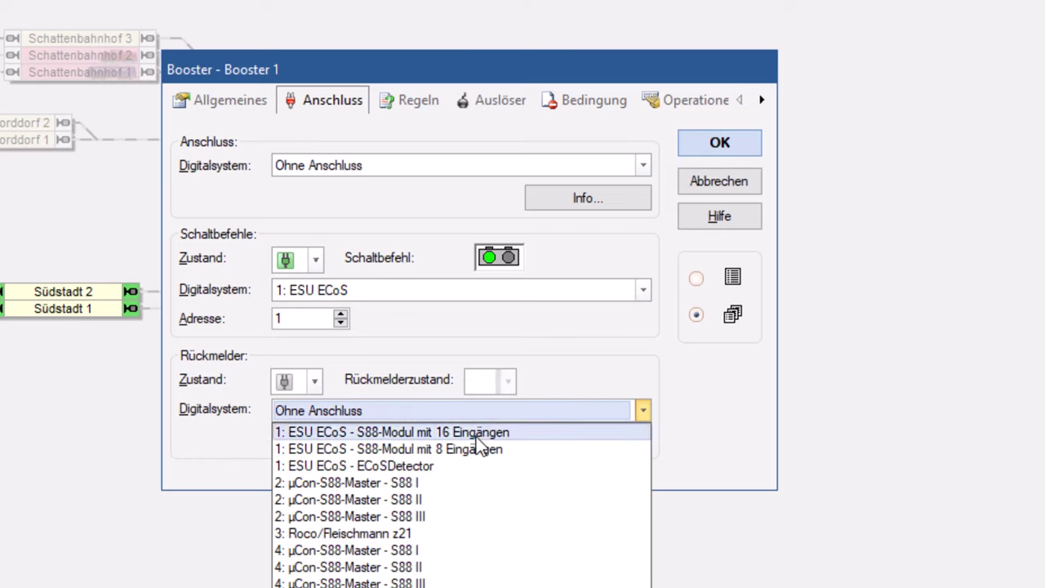
left_click(481, 433)
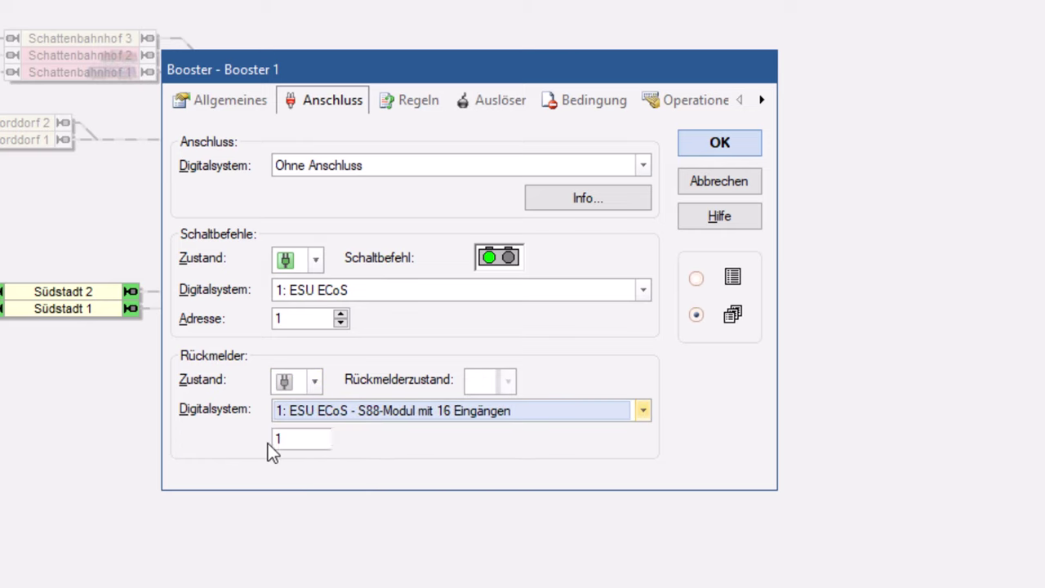
Try the Warnung and Fehler feedback states, then set the feedback state back to Ein
left_click(315, 382)
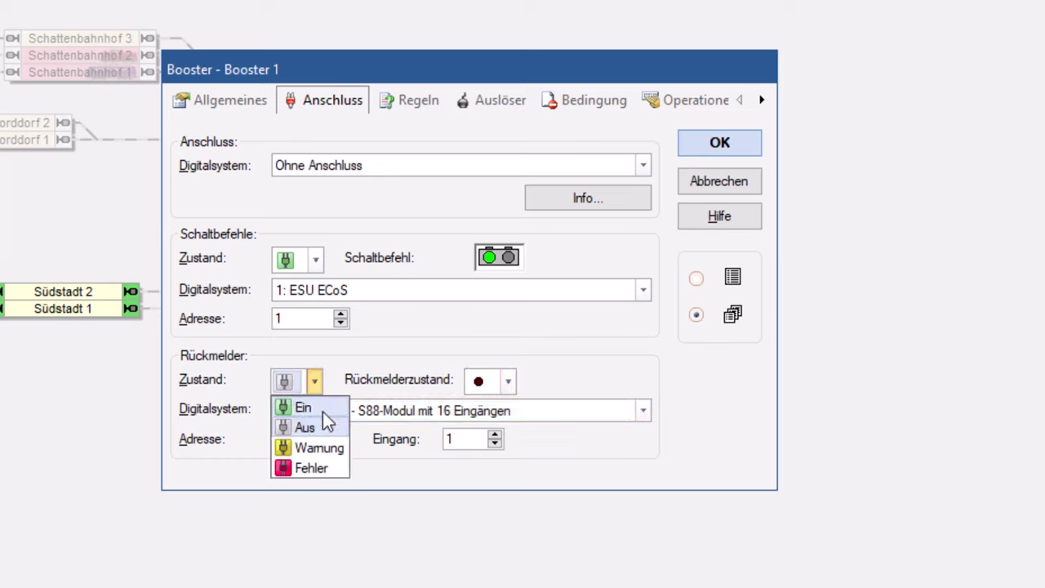
left_click(321, 449)
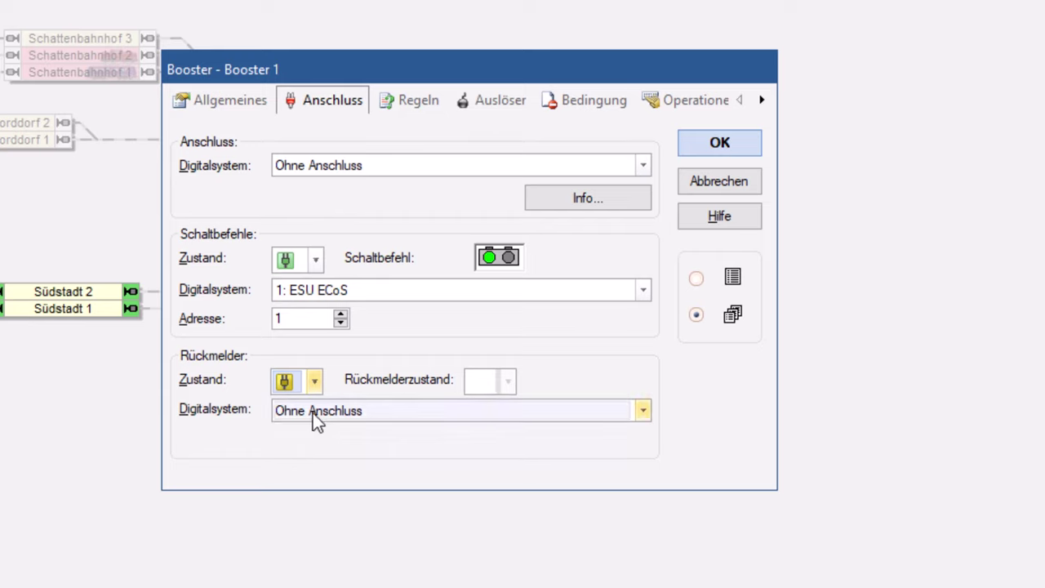
left_click(314, 381)
left_click(310, 471)
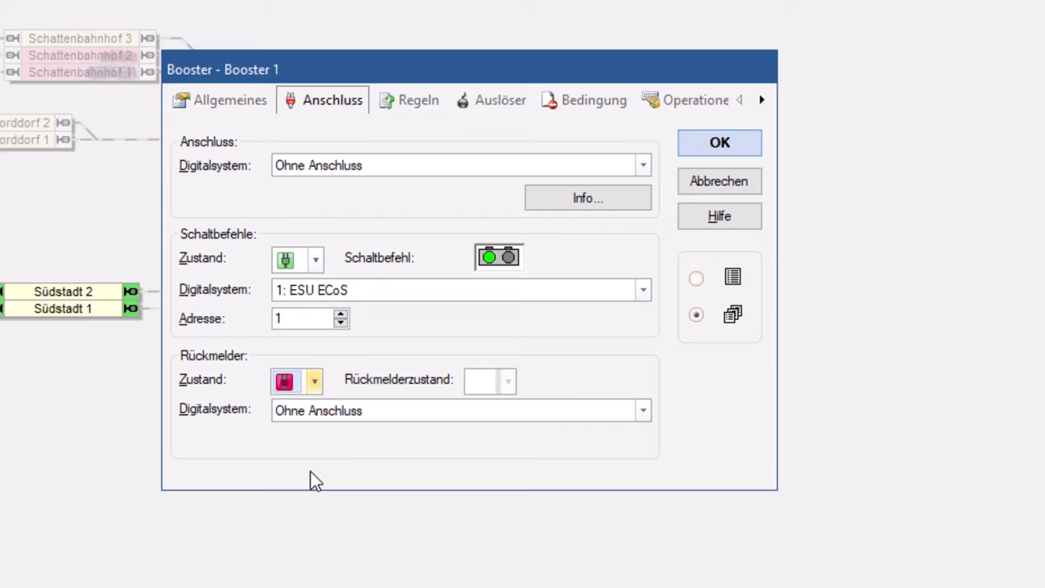
left_click(322, 412)
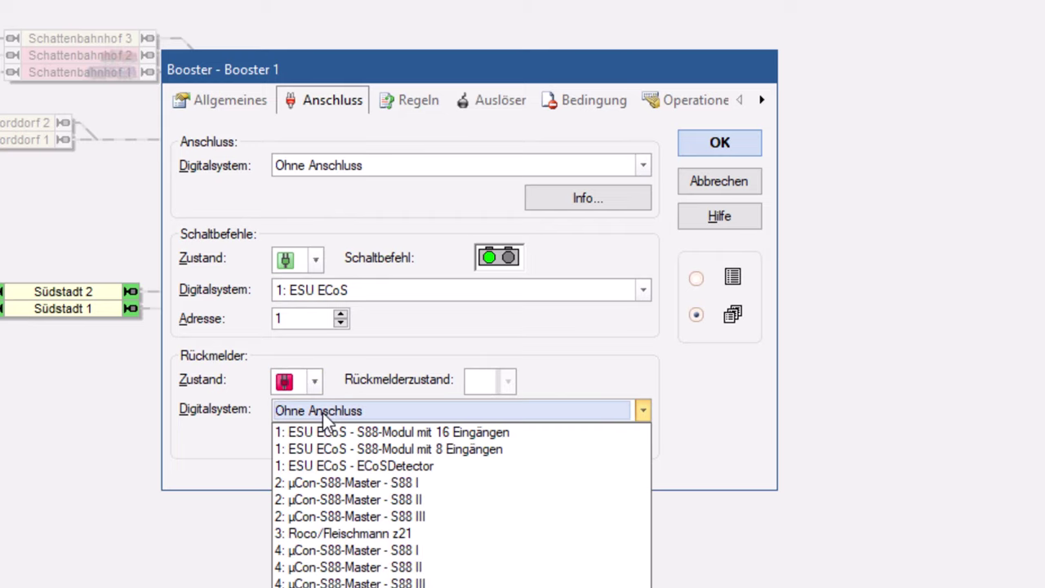
left_click(323, 407)
left_click(315, 382)
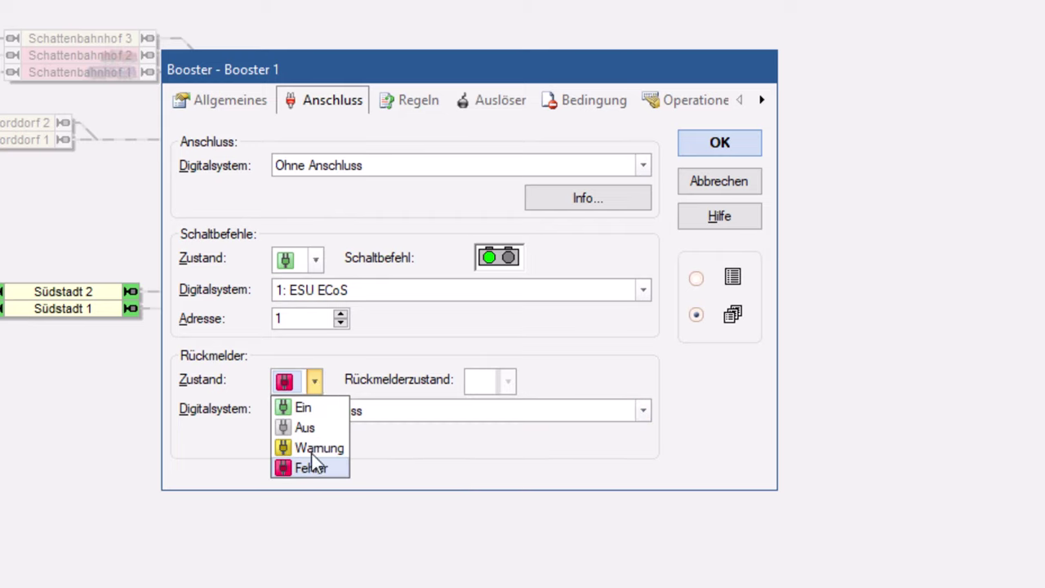
left_click(306, 409)
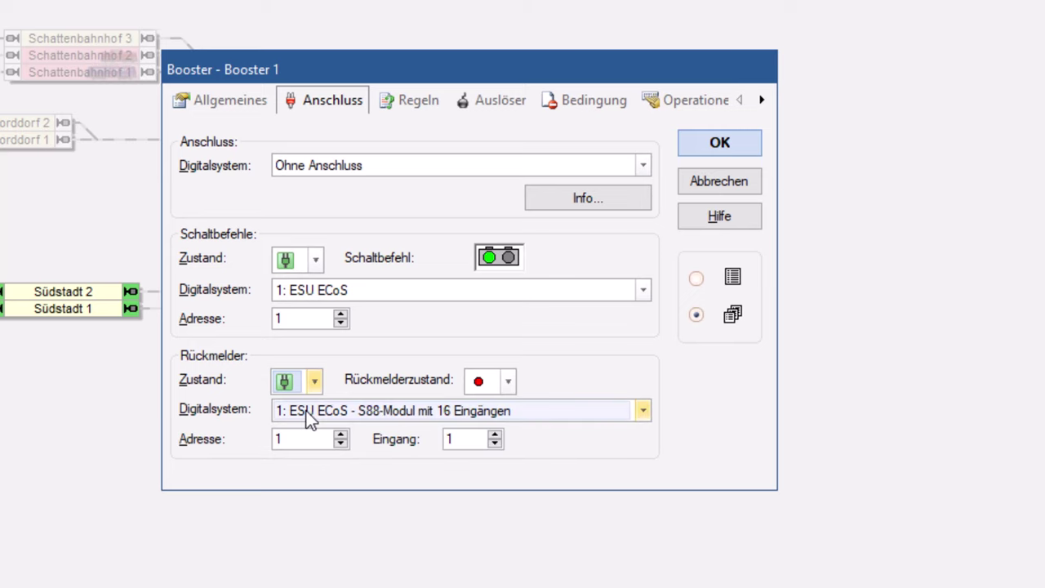
View Booster 1's Regeln page
left_click(408, 100)
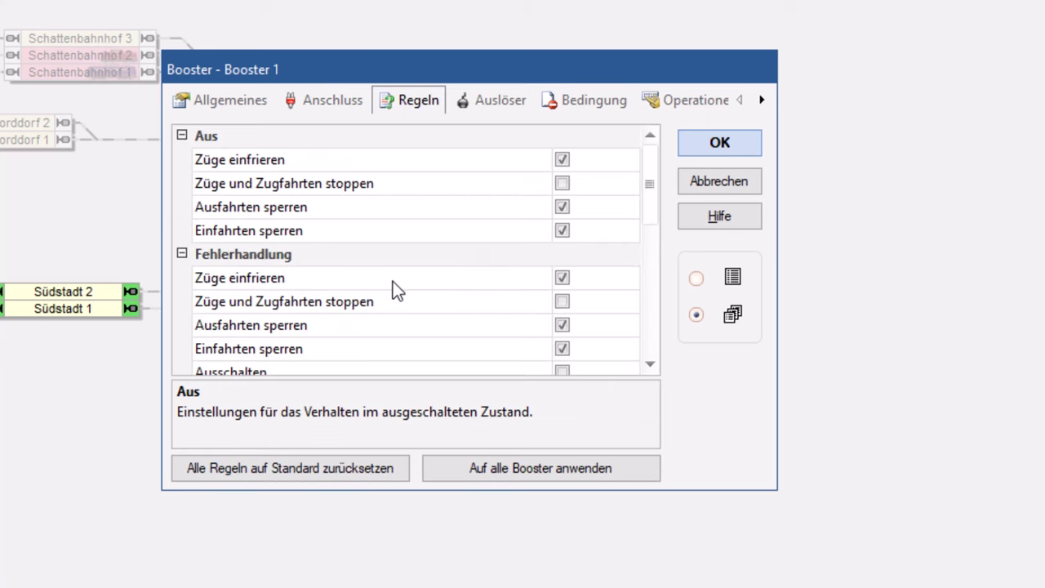
mouse_move(393, 282)
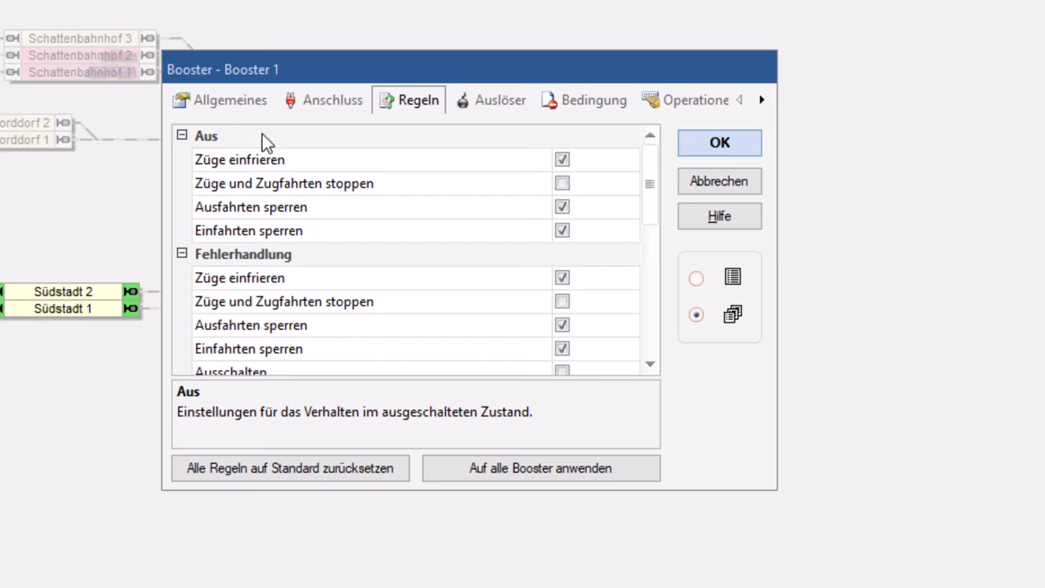
key("alt")
On Anschluss, toggle the Schaltbefehle state to Aus and back to Ein
left_click(337, 104)
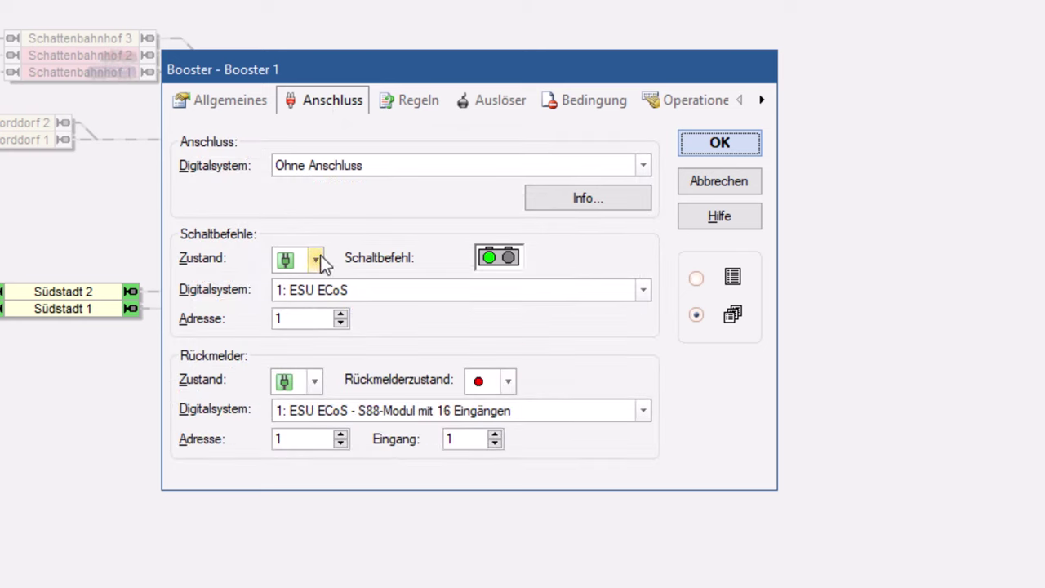
left_click(317, 258)
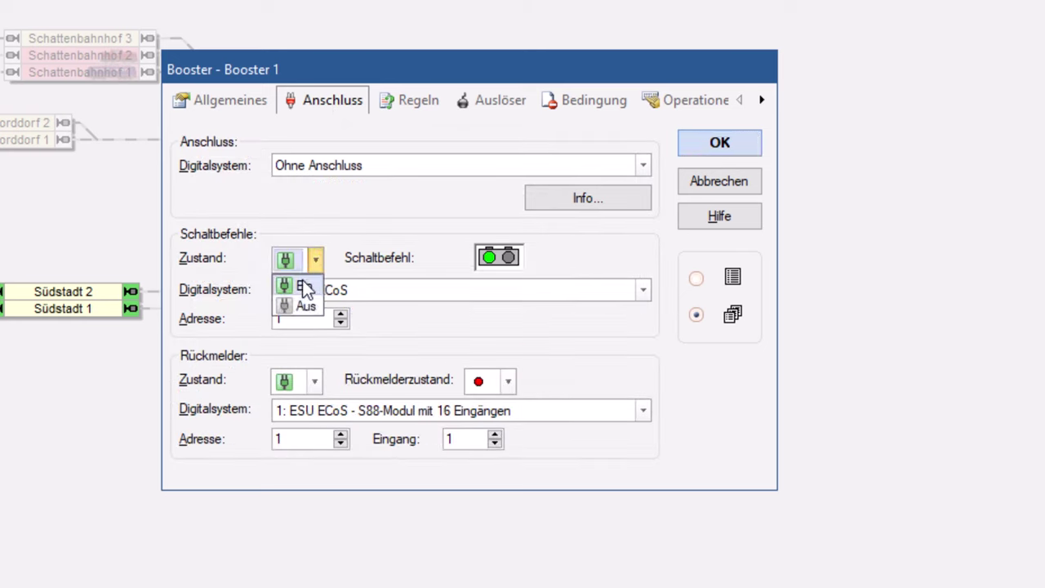
left_click(299, 308)
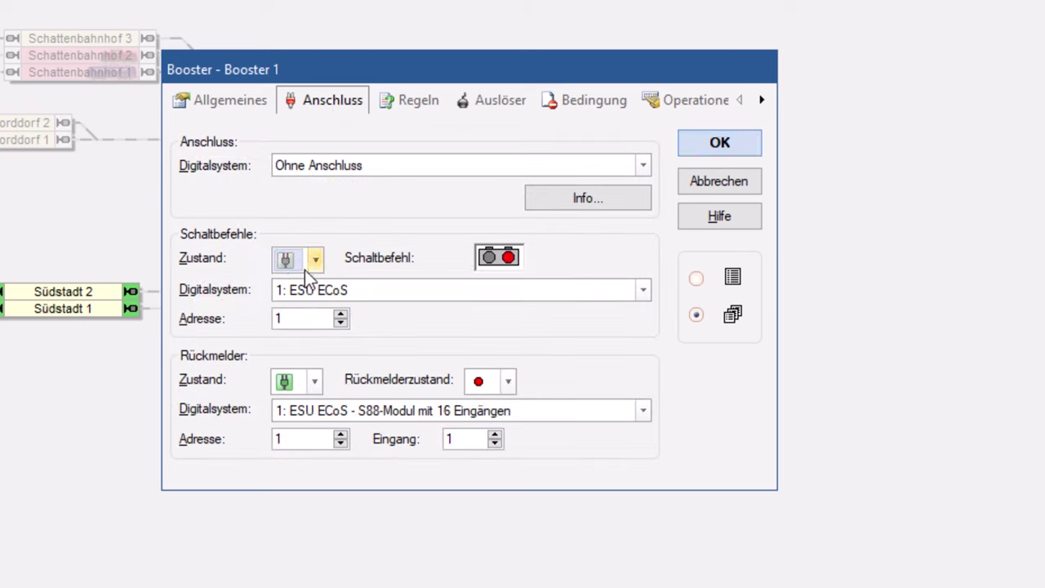
left_click(314, 260)
left_click(307, 284)
Return to Regeln and scroll through the off, error-handling and warning rules
left_click(402, 102)
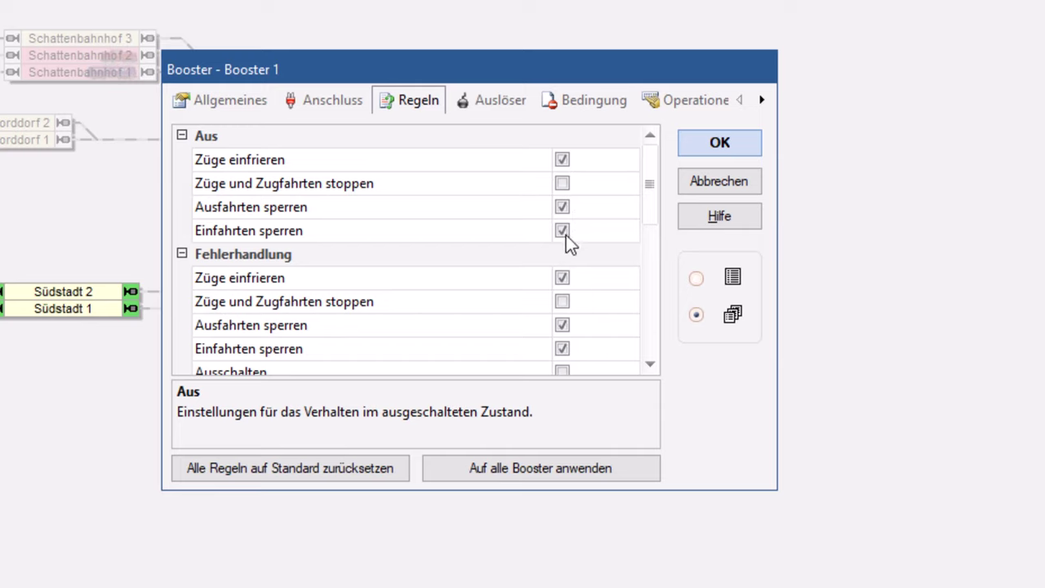
mouse_move(566, 235)
left_click_drag(646, 173, 643, 196)
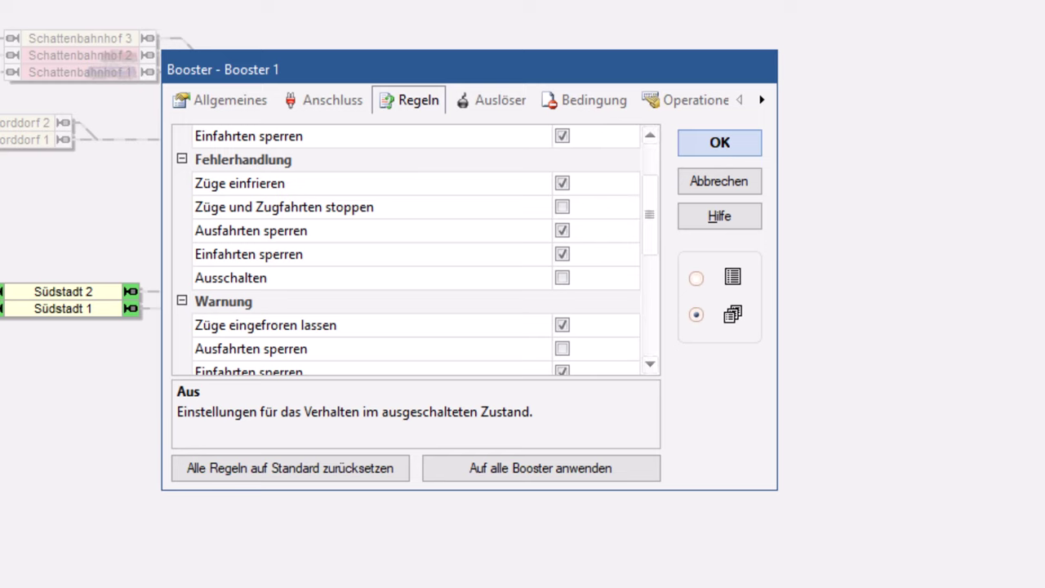
left_click(349, 117)
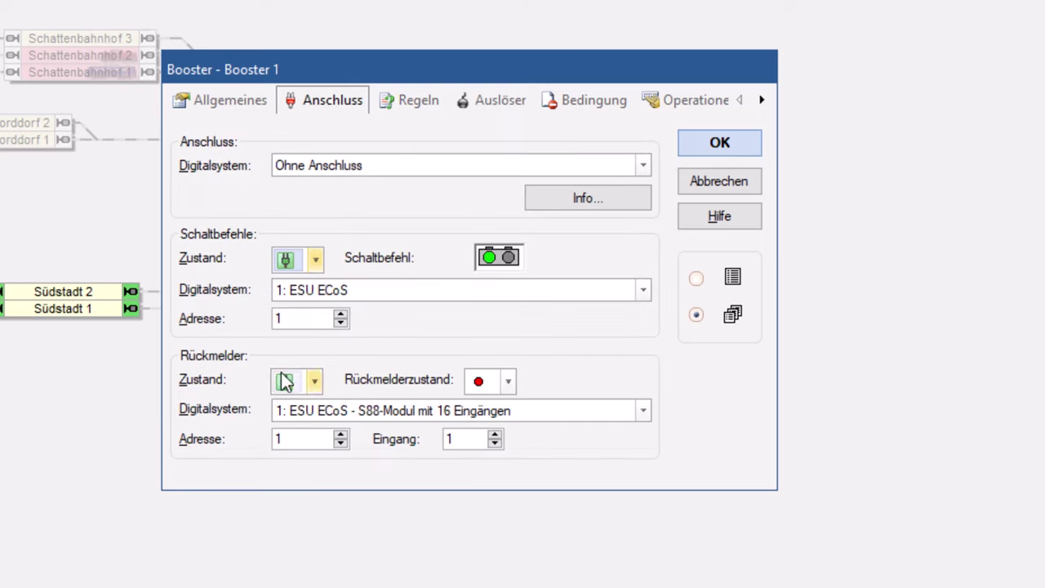
left_click(315, 382)
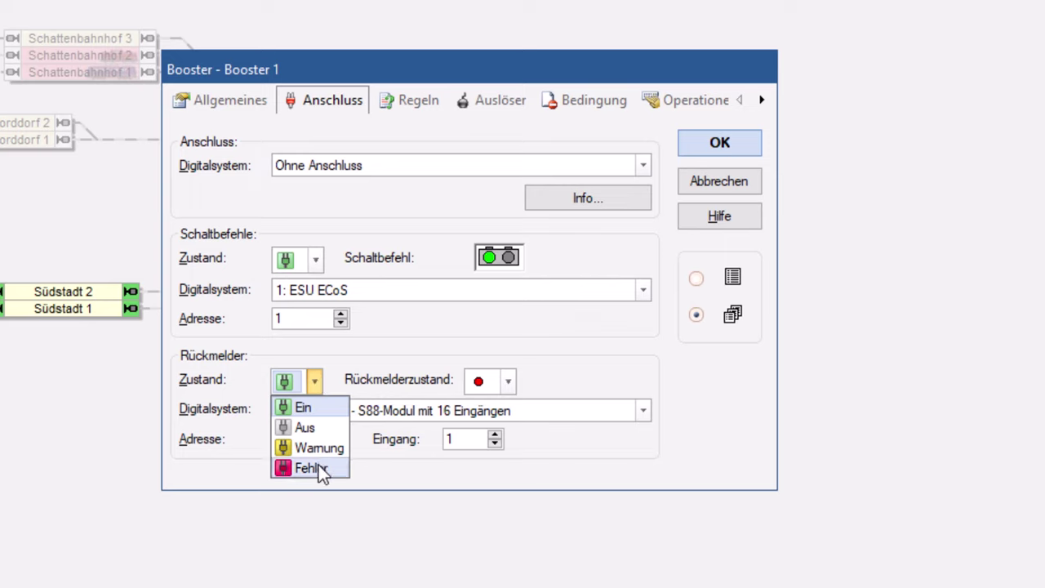
left_click(405, 117)
left_click(399, 115)
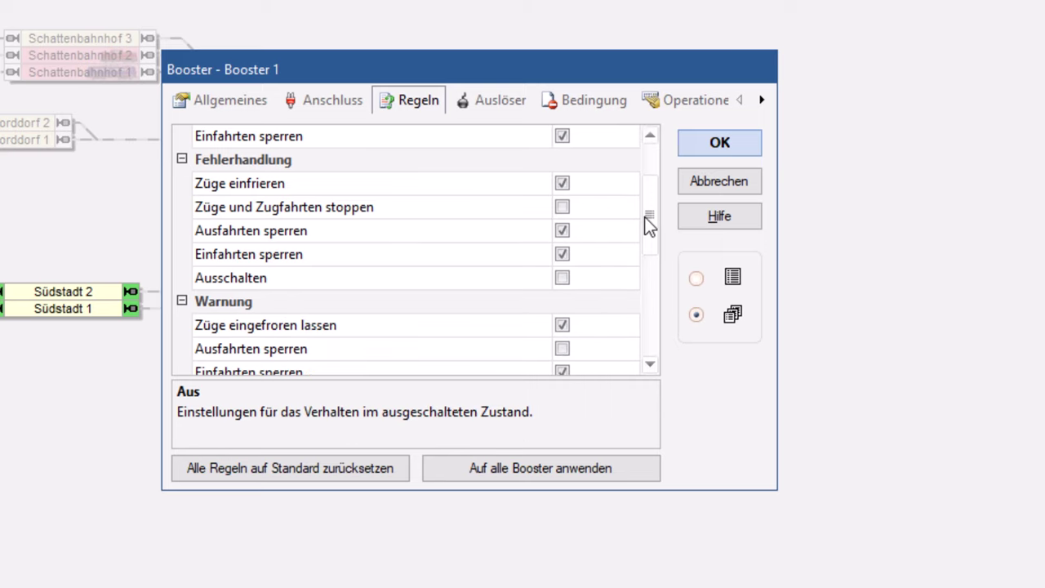
left_click_drag(644, 217, 646, 244)
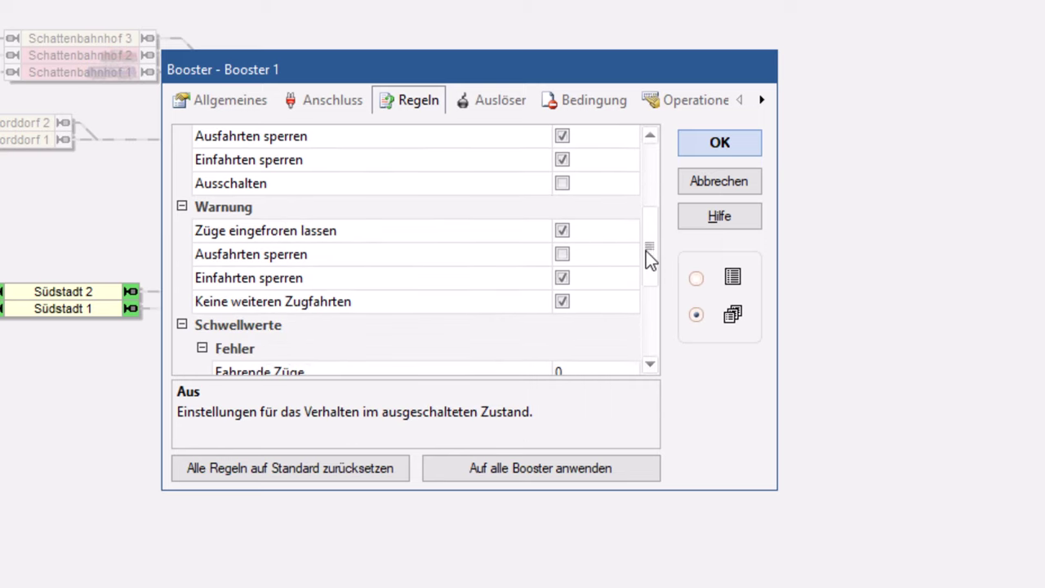
left_click_drag(646, 251, 648, 306)
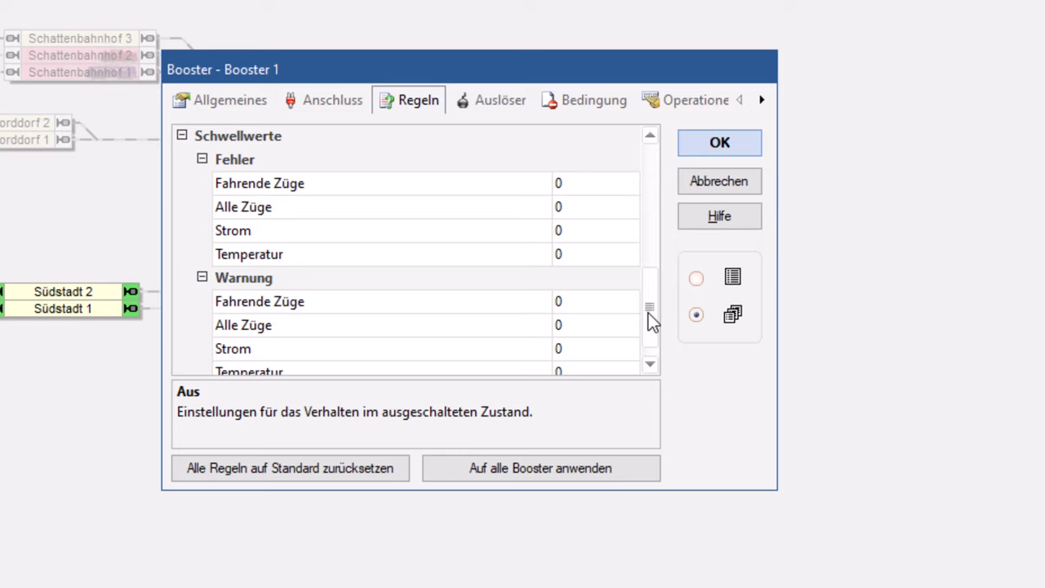
left_click(608, 181)
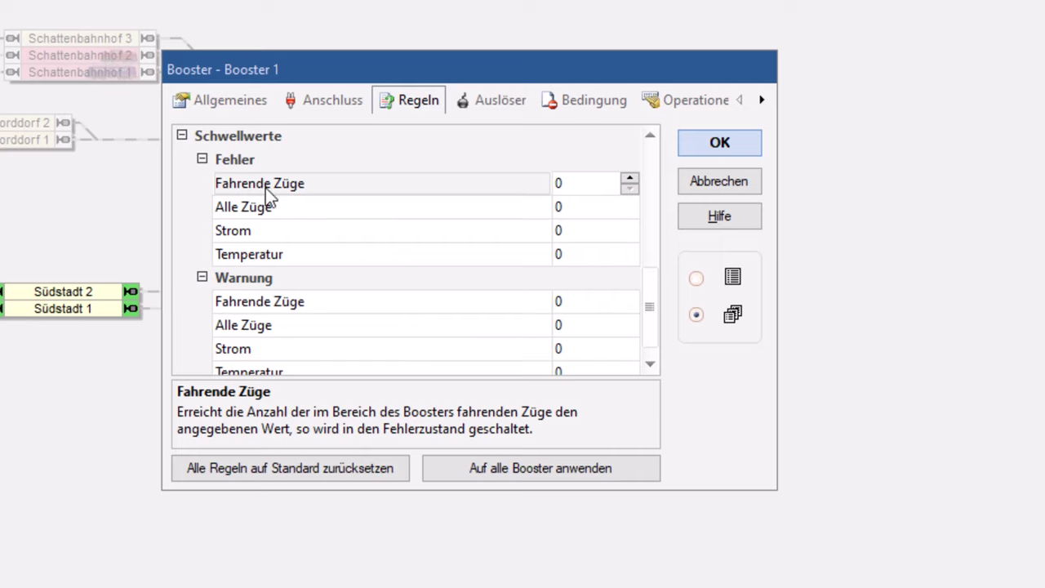
left_click(570, 191)
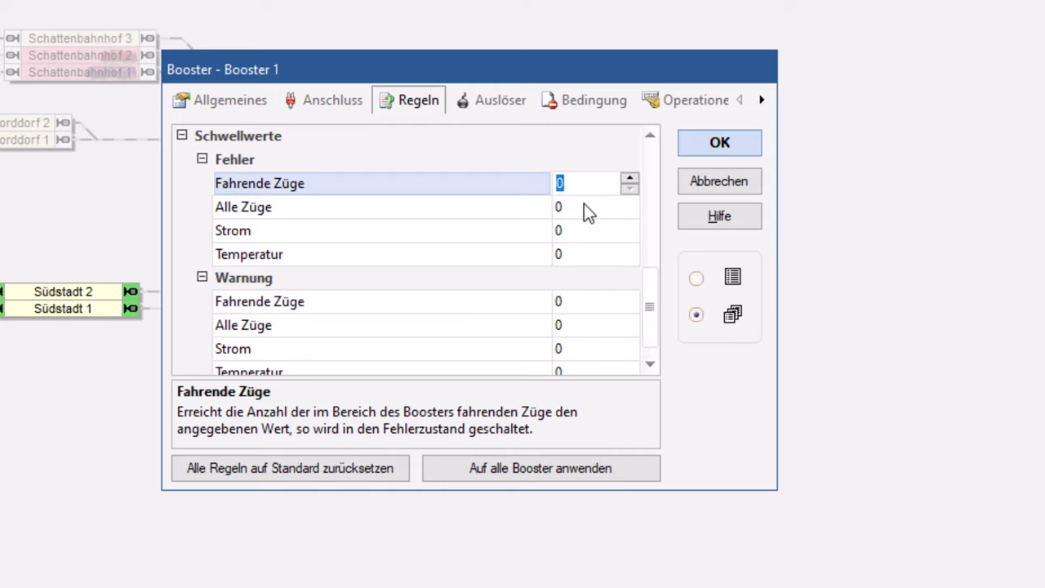
mouse_move(584, 204)
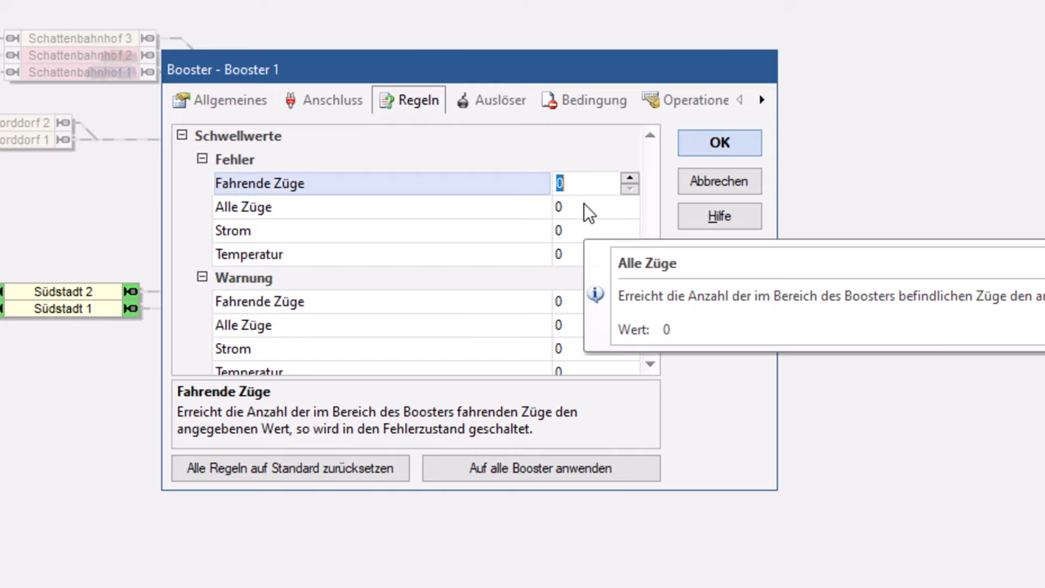
left_click(288, 206)
left_click(288, 233)
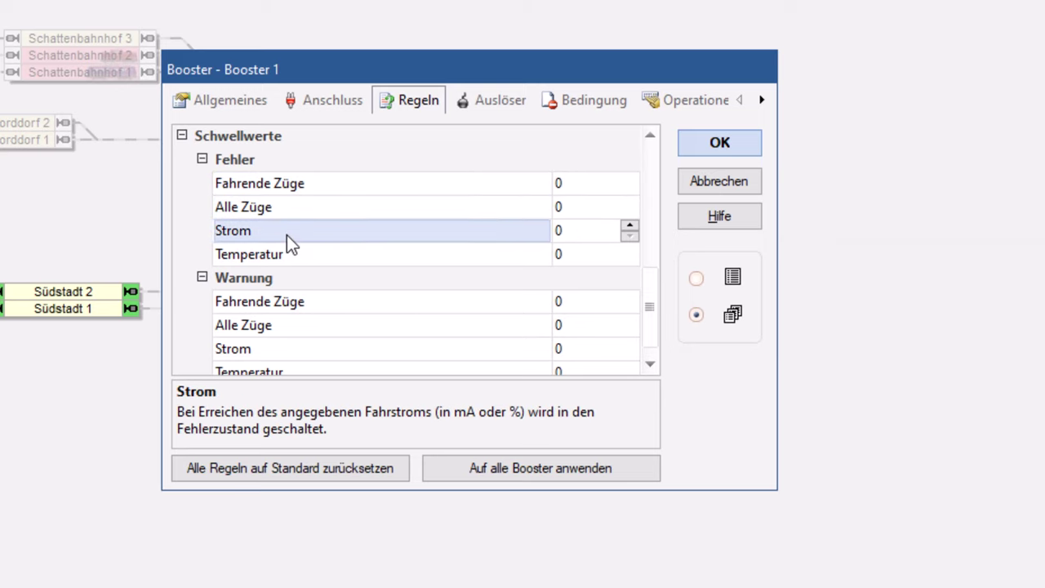
left_click(286, 254)
mouse_move(287, 254)
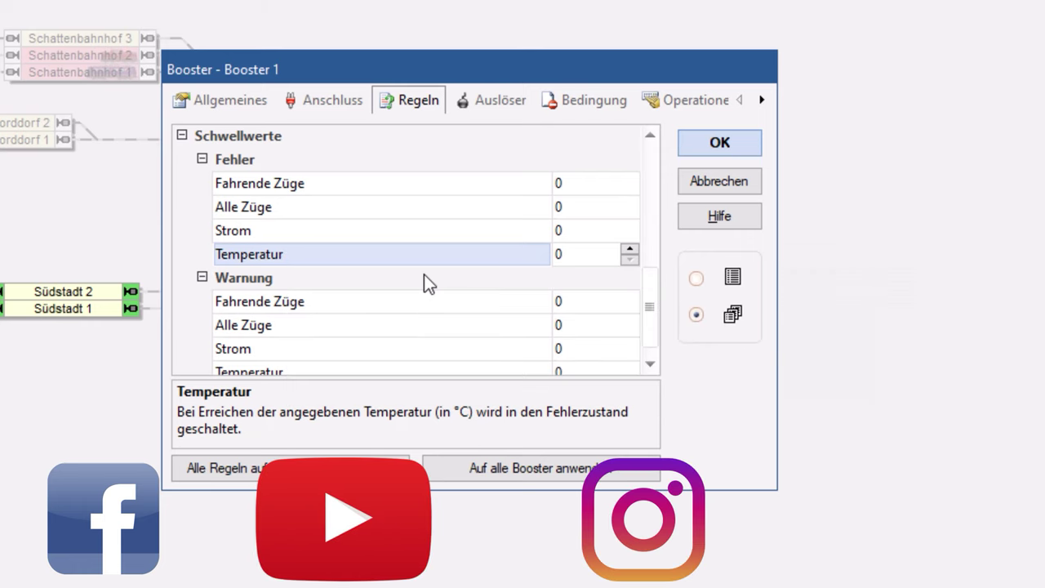
left_click(368, 304)
left_click_drag(657, 282, 649, 322)
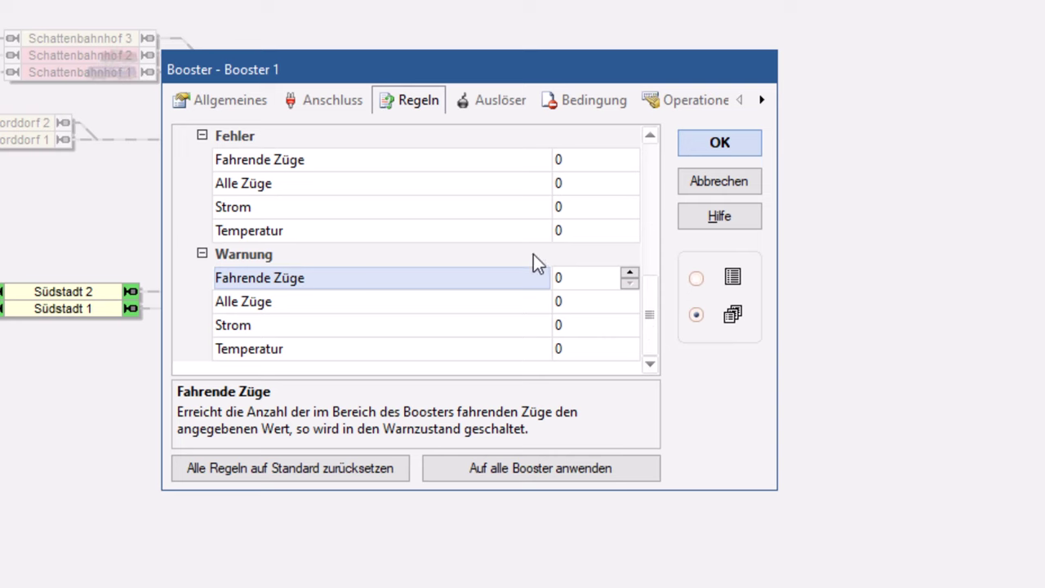
Confirm the Anschluss feedback state stays Ein, then view the Regeln and Auslöser pages
left_click(337, 105)
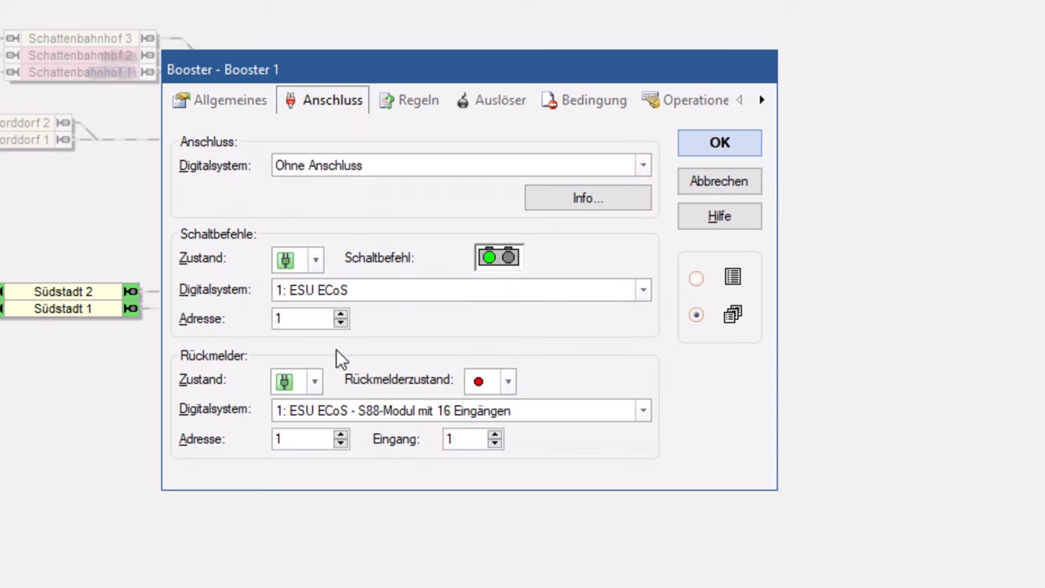
left_click(319, 386)
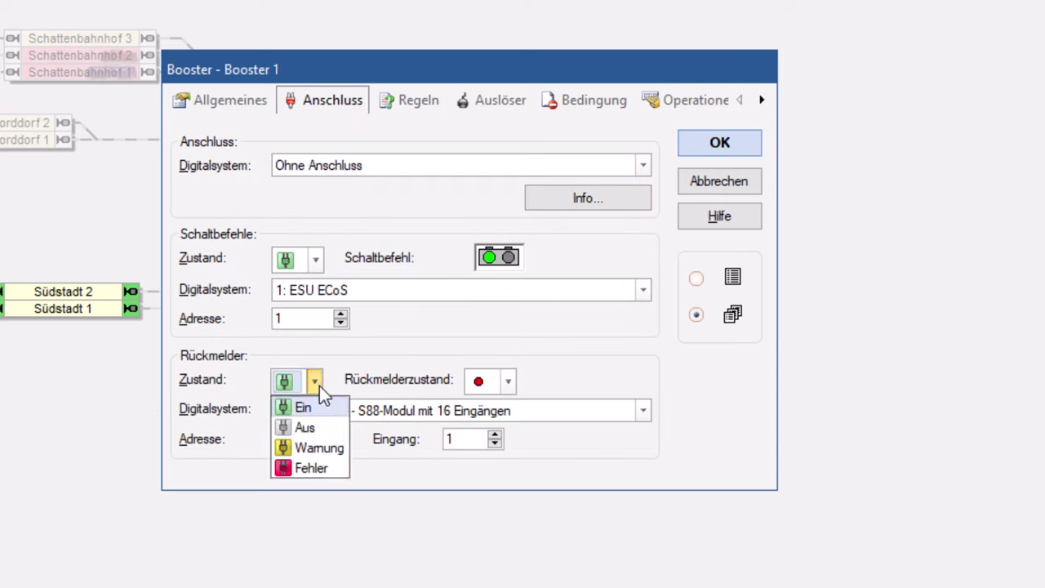
left_click(319, 386)
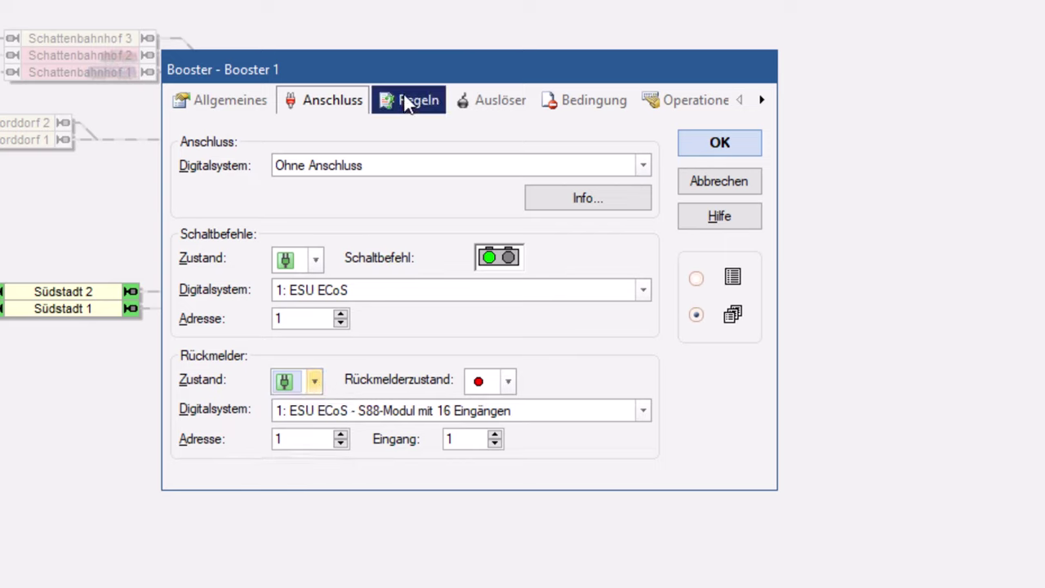
left_click(418, 108)
left_click(489, 106)
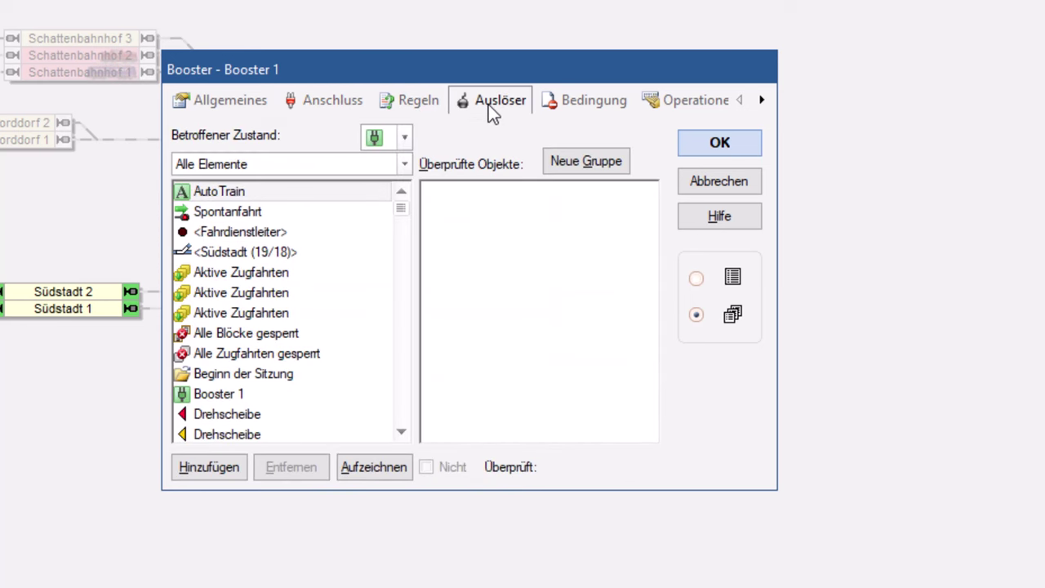
Keep Betroffener Zustand at Ein, filter to Systemereignisse und -zustände, scroll, then show Bedingung
left_click(402, 143)
left_click(399, 147)
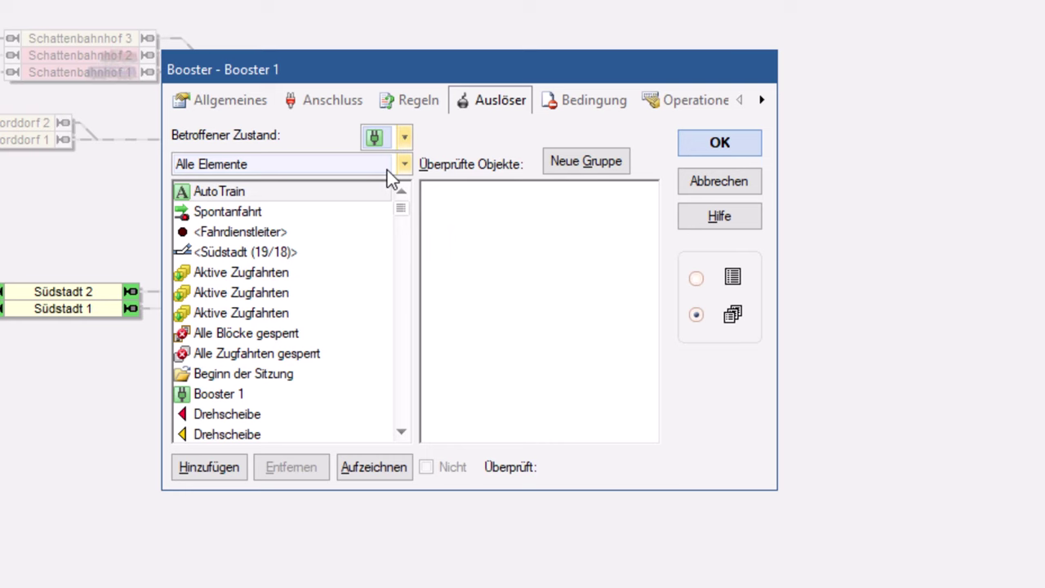
left_click(387, 170)
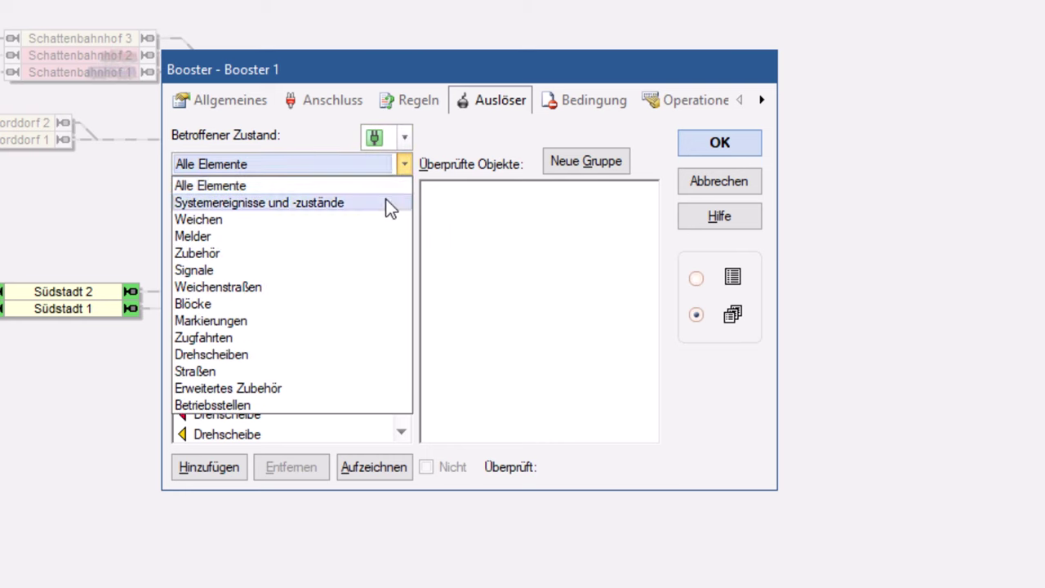
left_click(386, 200)
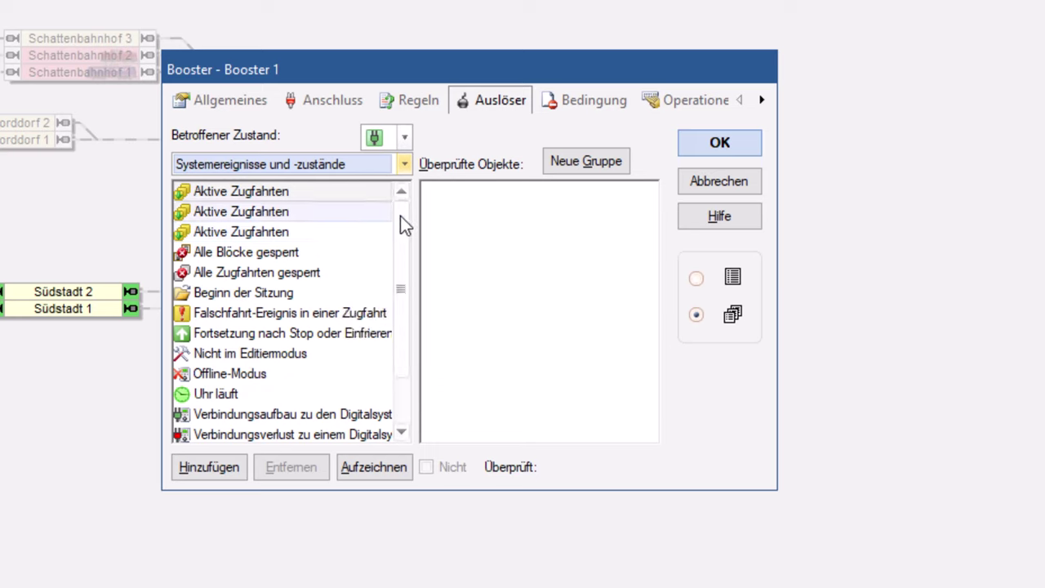
left_click_drag(400, 215, 405, 193)
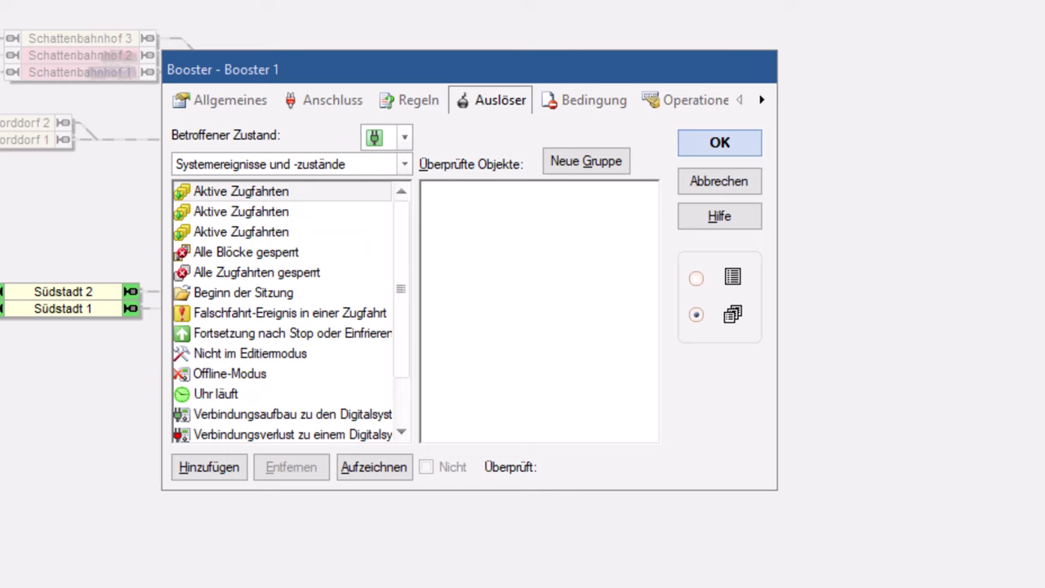
left_click(593, 100)
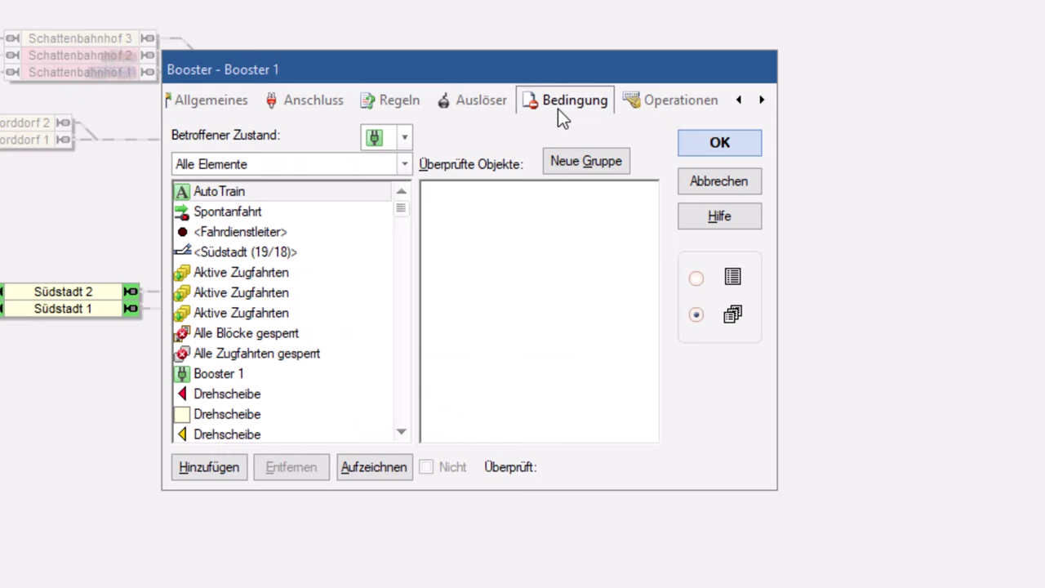
Check the Operationen page's Auslösender Zustand list unchanged, then show the empty Kommentar page
left_click(658, 95)
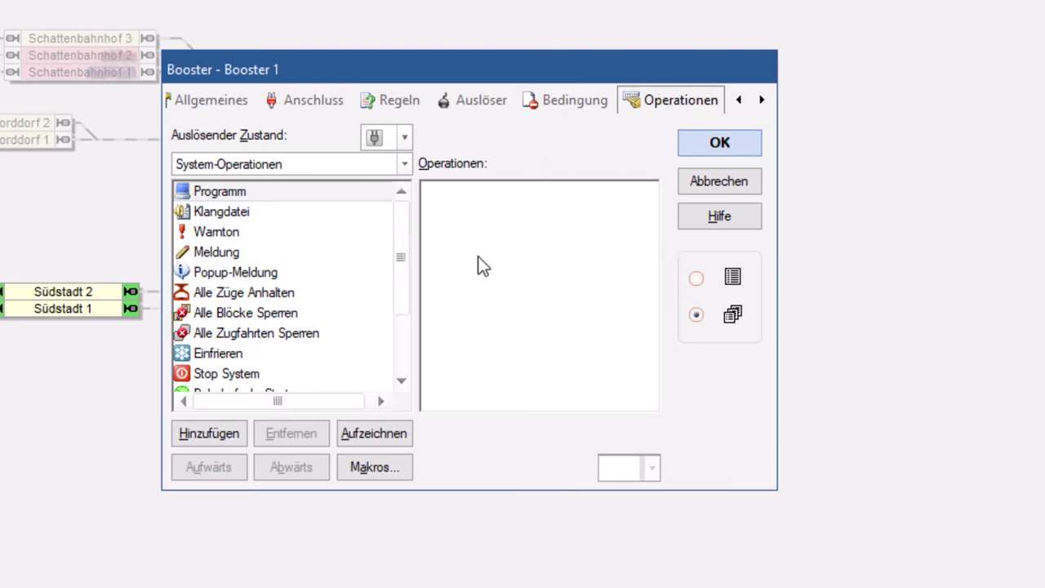
left_click(405, 137)
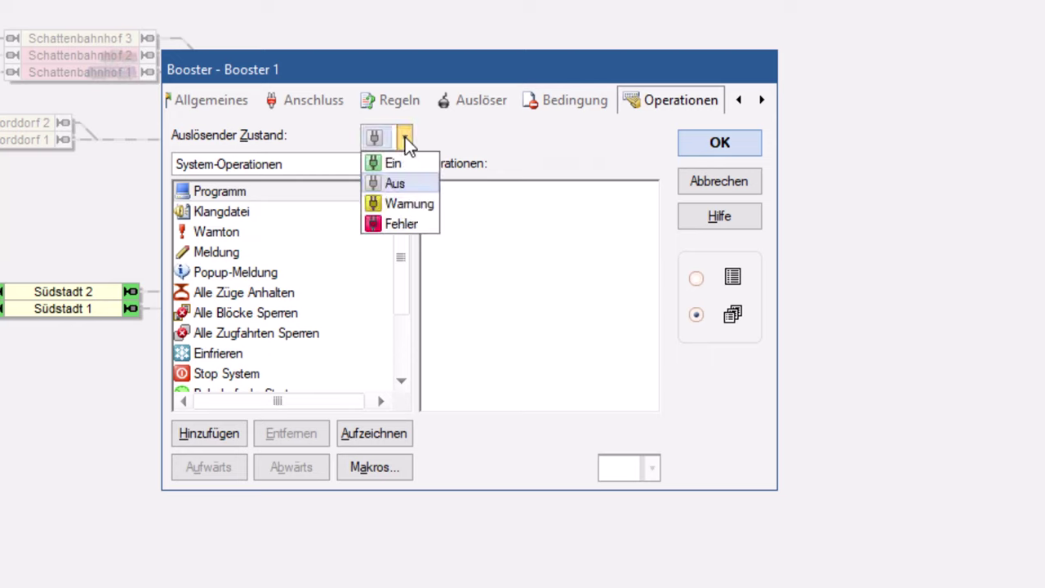
left_click(405, 137)
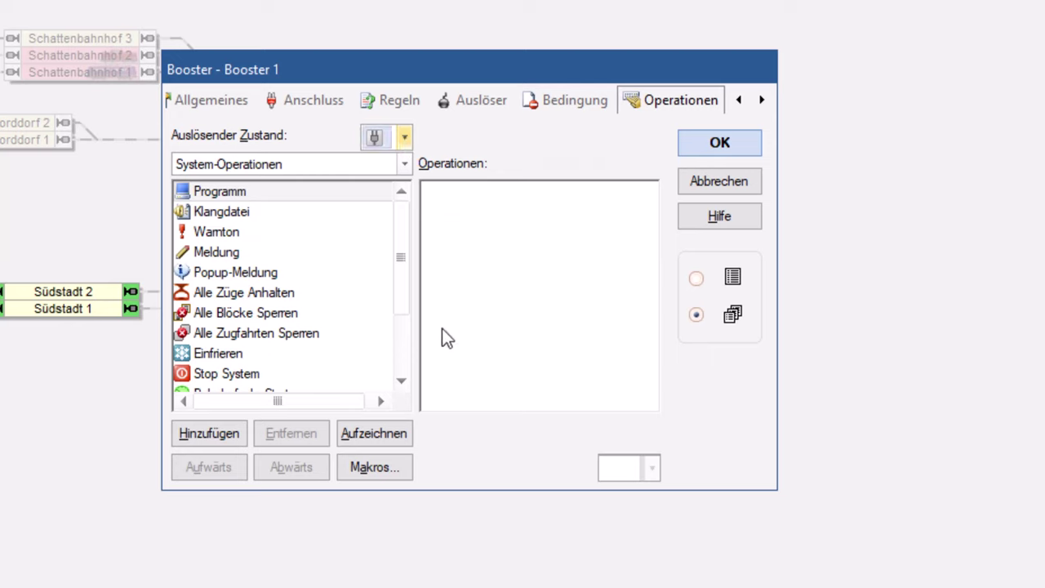
left_click(761, 99)
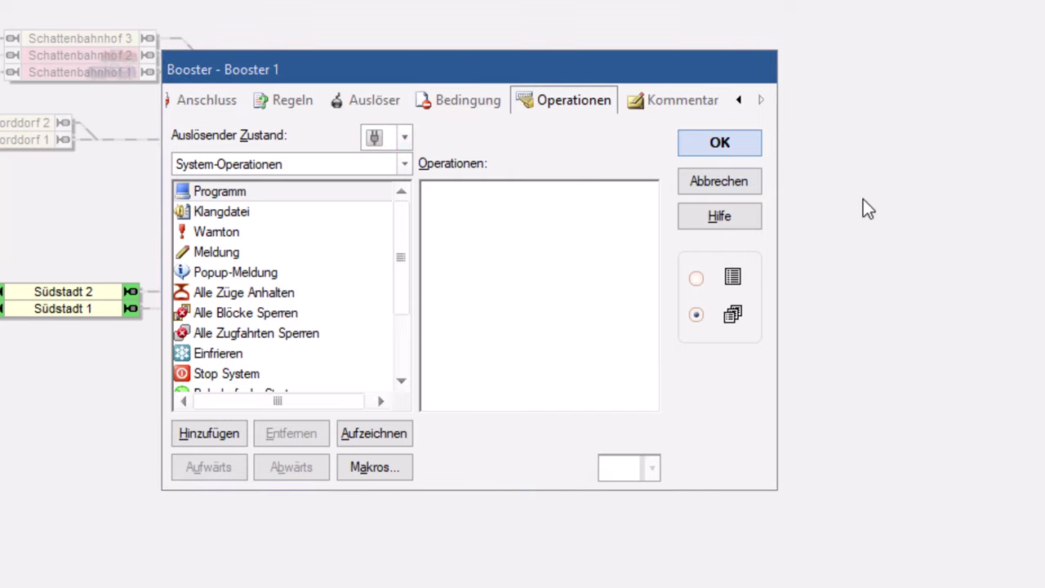
left_click(687, 102)
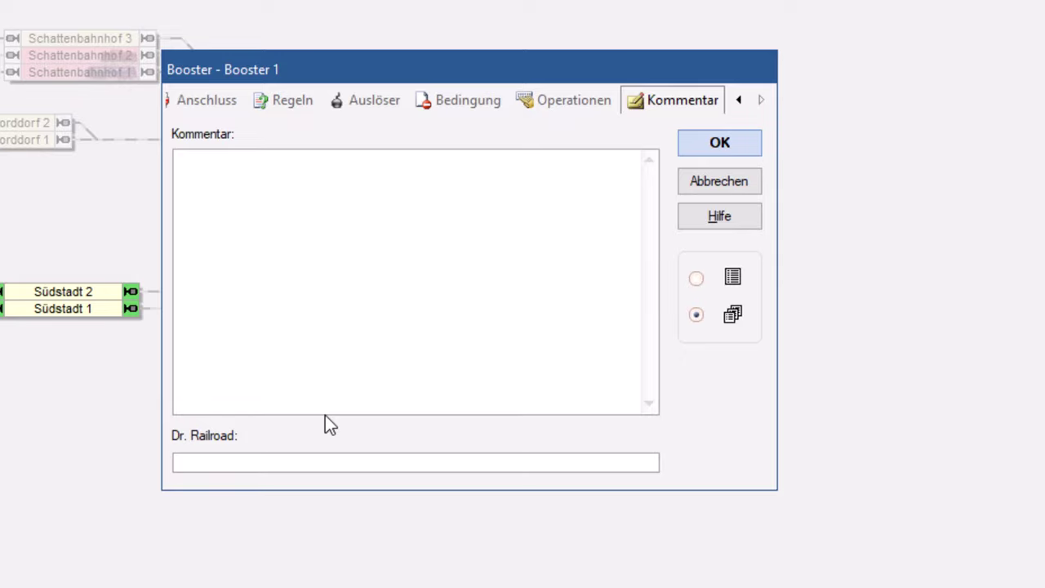
Save the Booster 1 settings with OK, leave edit mode and start operation
left_click(719, 142)
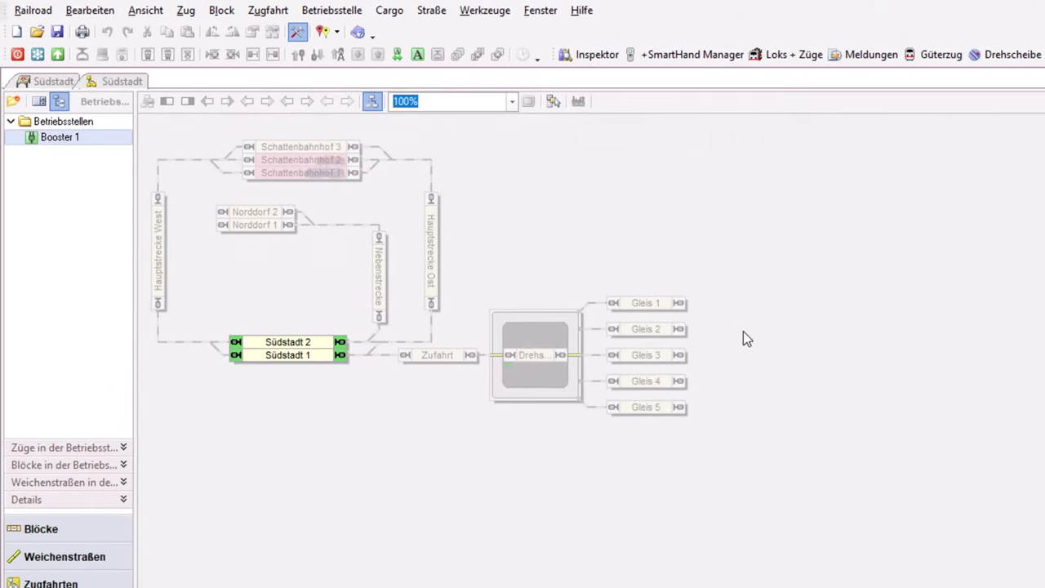
right_click(65, 137)
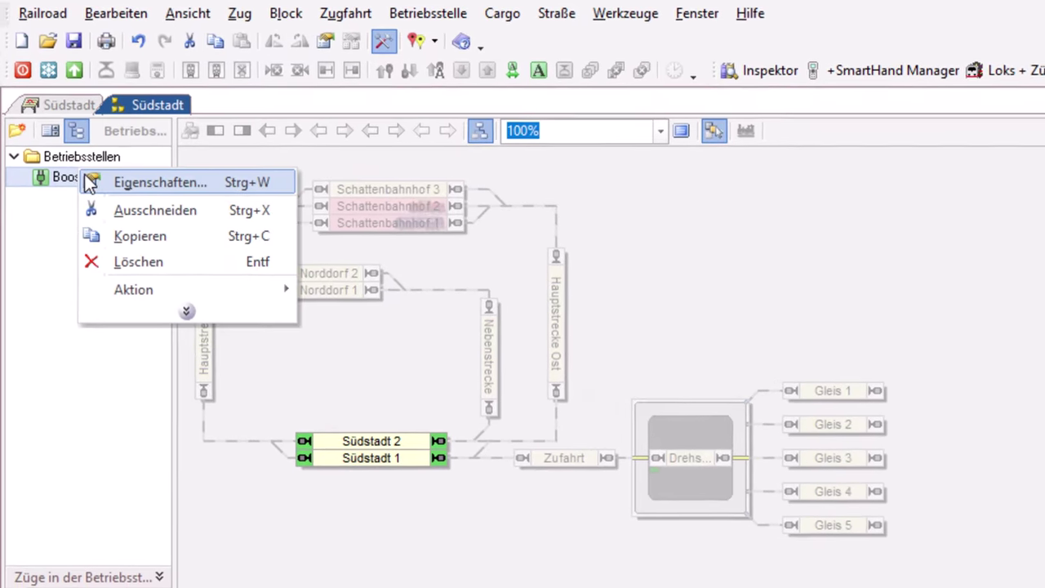
left_click(380, 41)
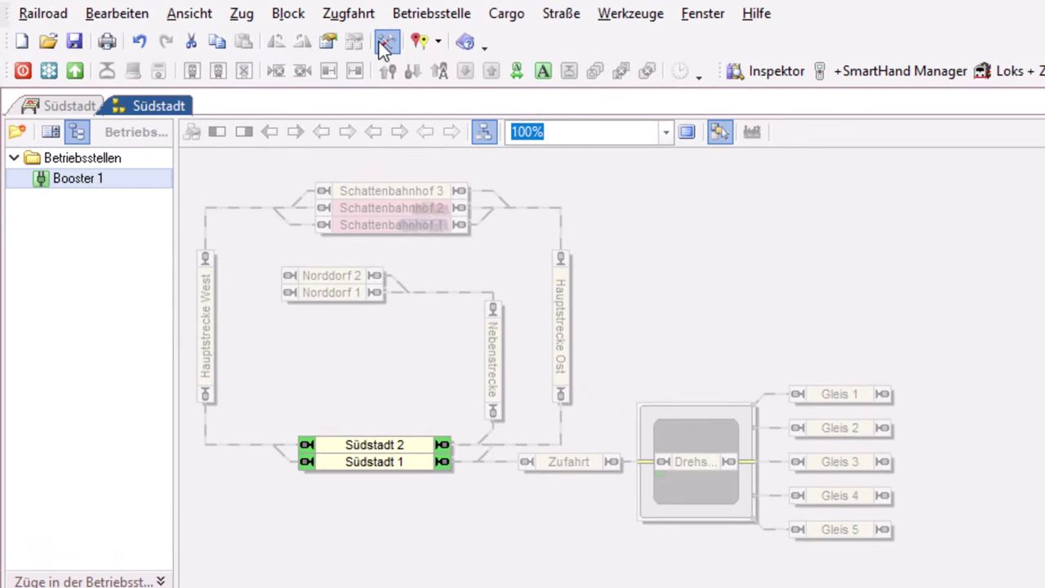
left_click(232, 273)
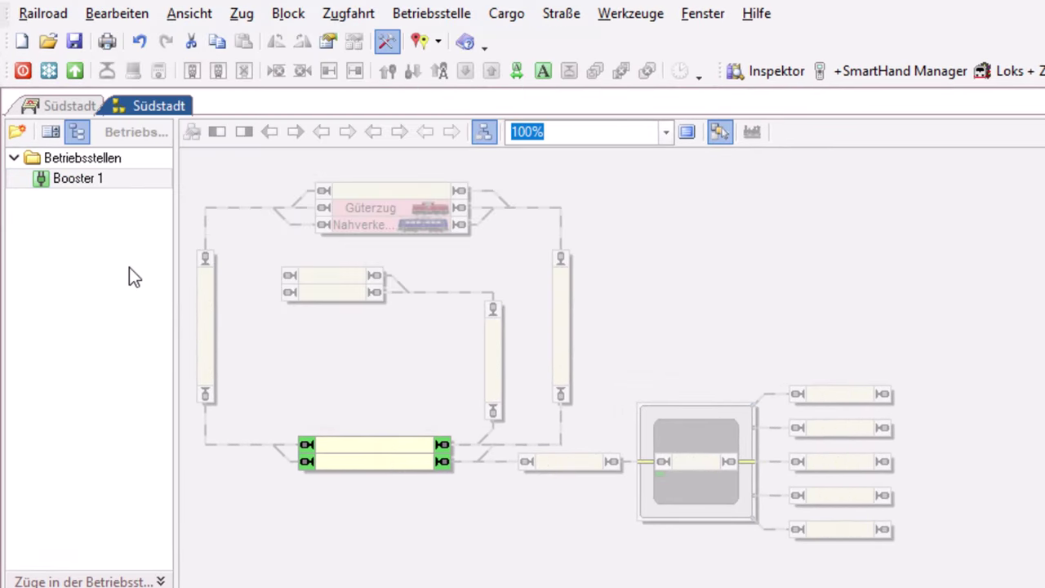
Switch Booster 1 off, on, and off again through its Aktion context menu
right_click(84, 187)
mouse_move(85, 186)
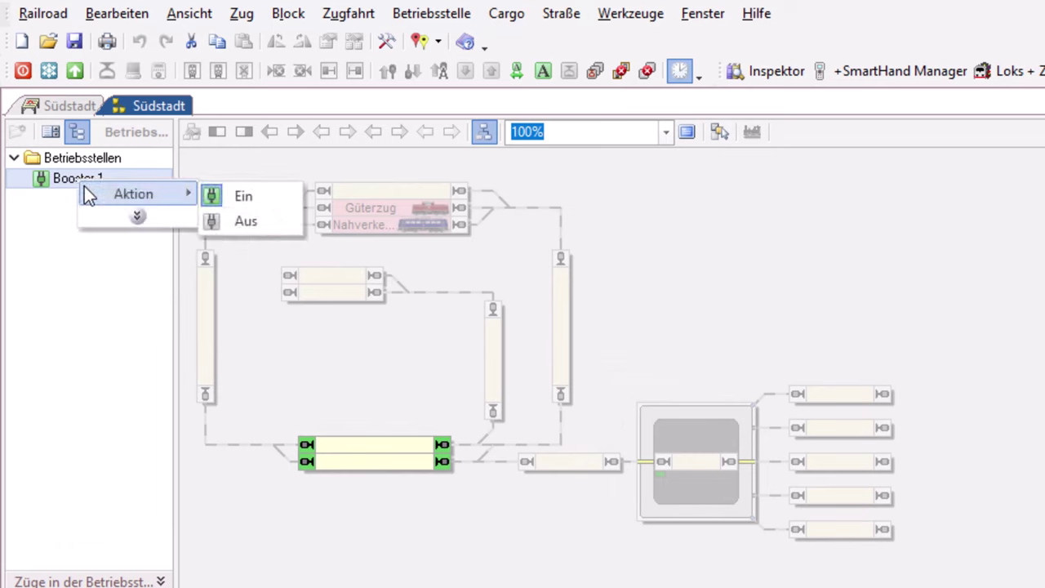
left_click(108, 216)
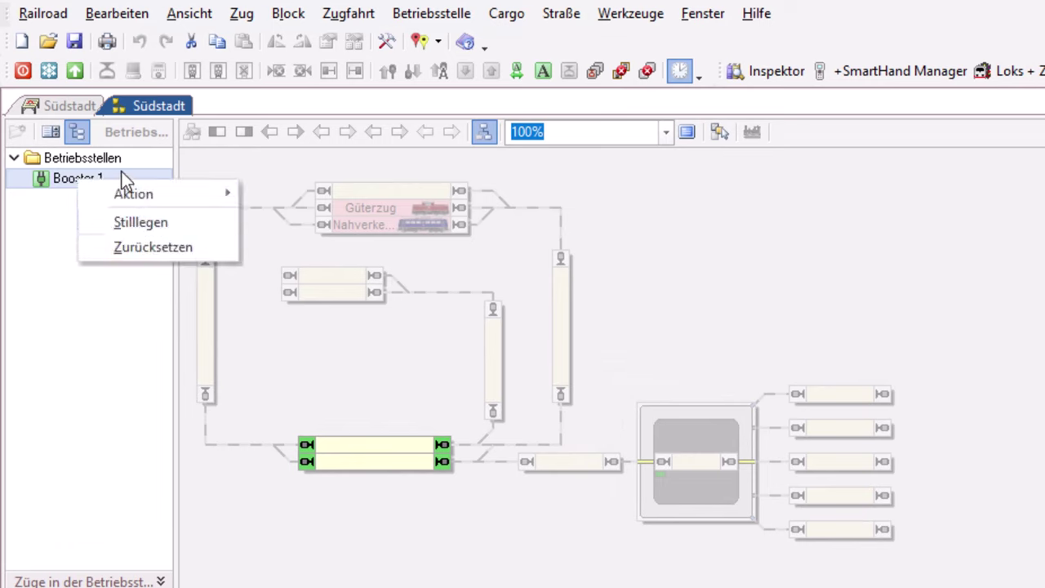
mouse_move(128, 194)
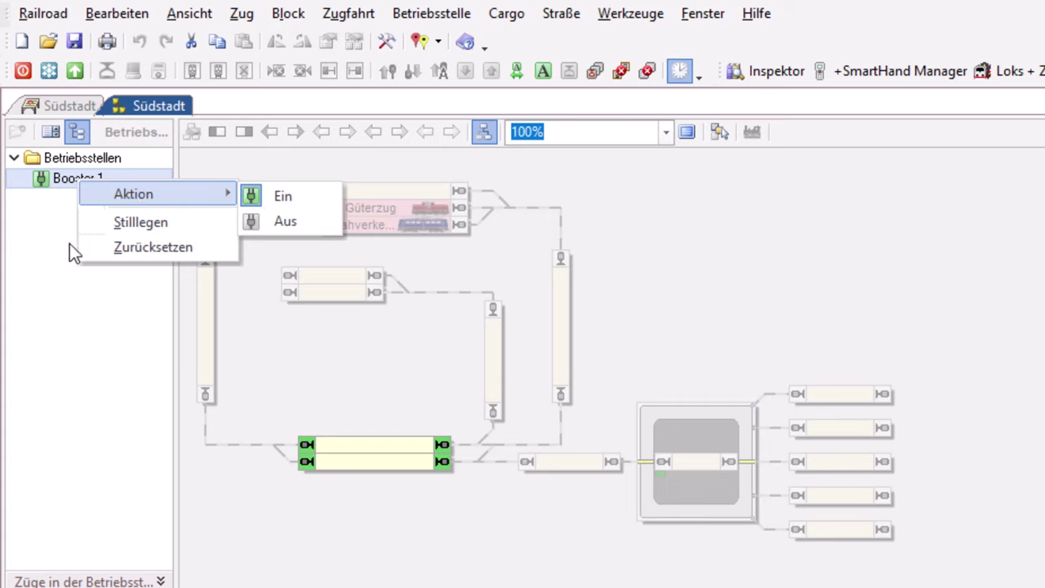
left_click(282, 228)
right_click(89, 181)
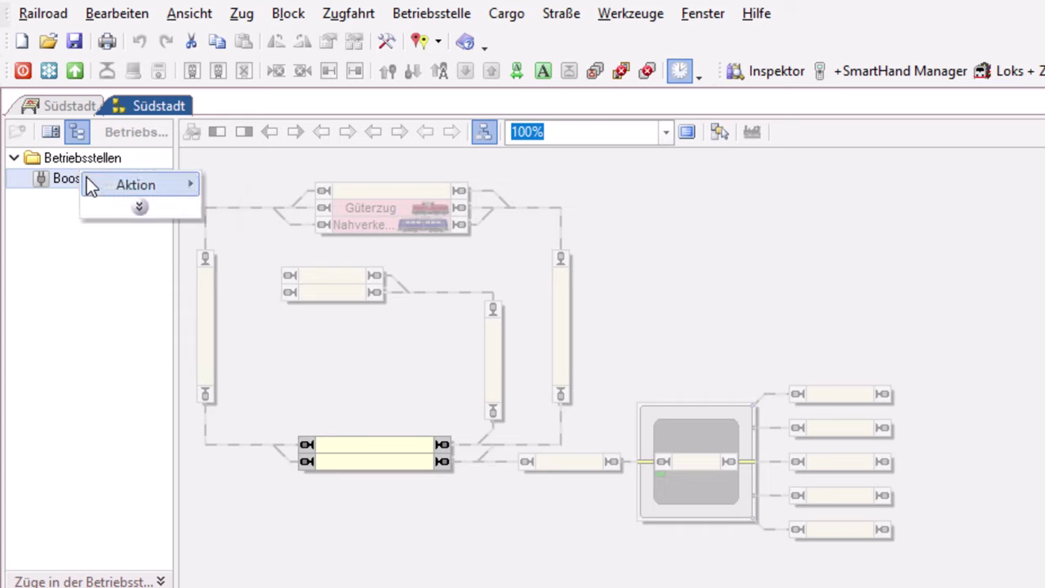
mouse_move(138, 188)
left_click(231, 181)
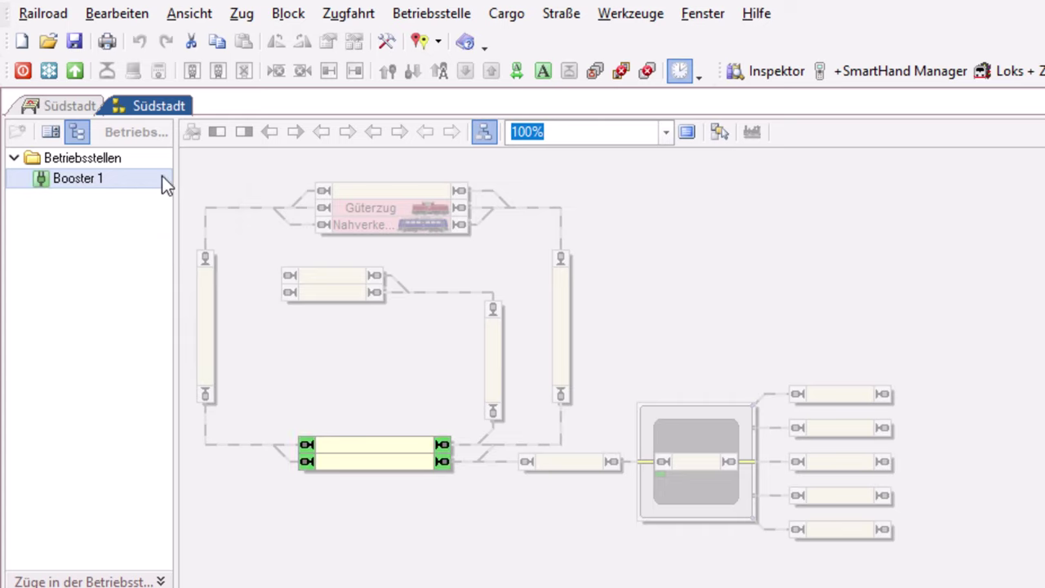
right_click(98, 175)
mouse_move(165, 180)
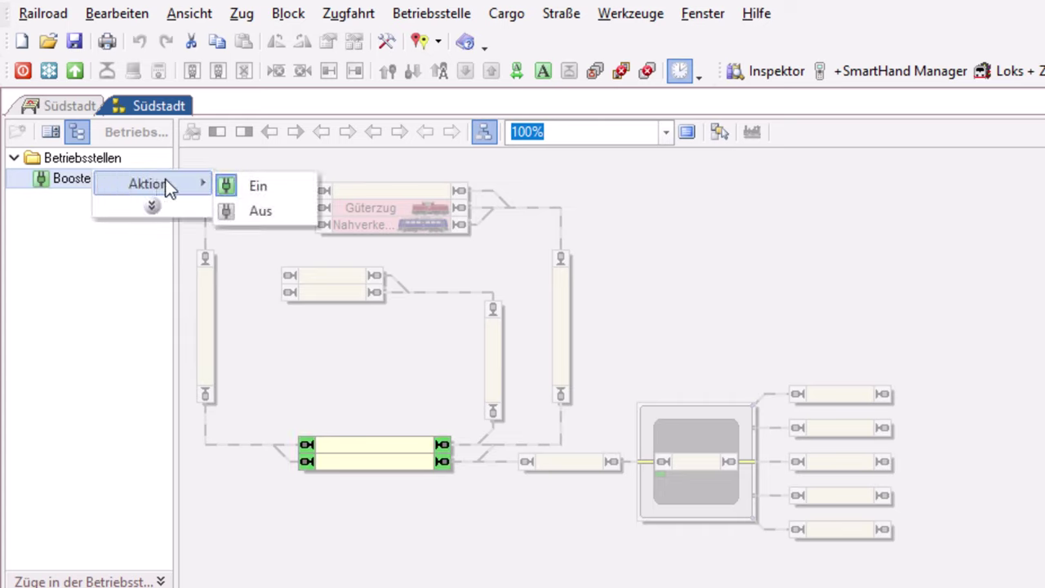
left_click(258, 212)
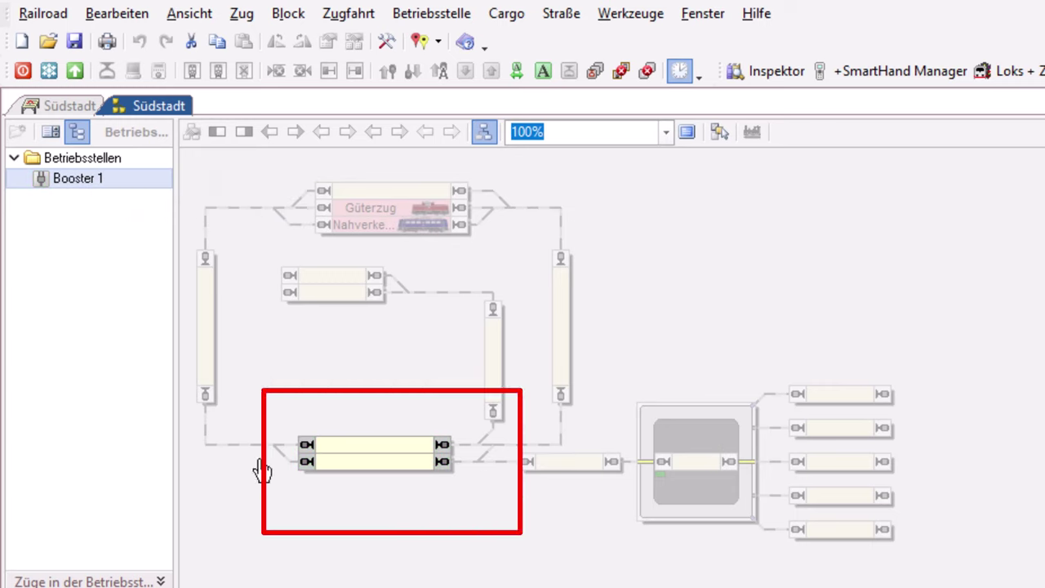
Use Booster 1's Aktion menu to switch it Ein, then Aus, then Ein again
right_click(110, 181)
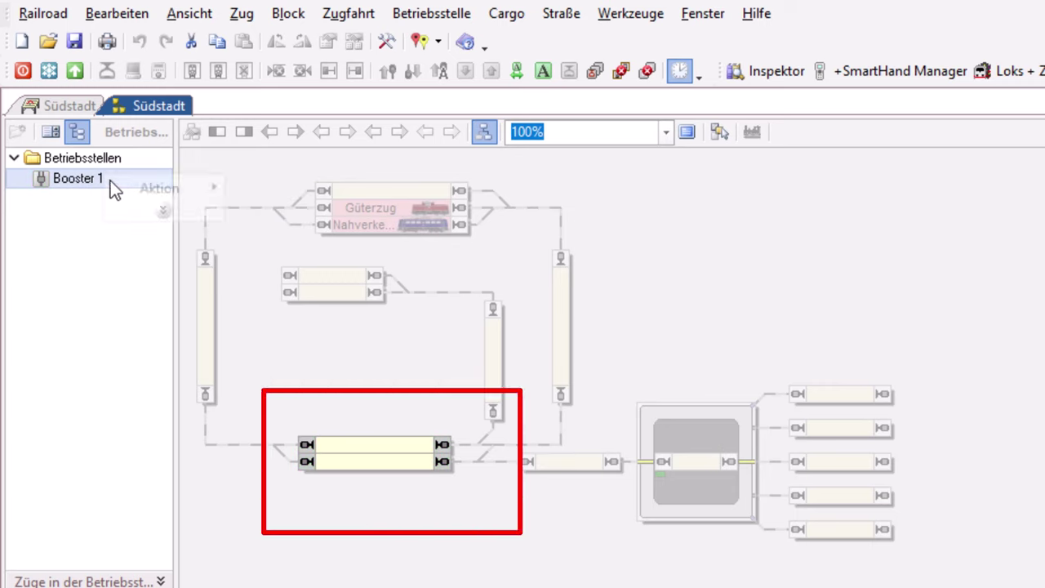
mouse_move(141, 180)
left_click(250, 187)
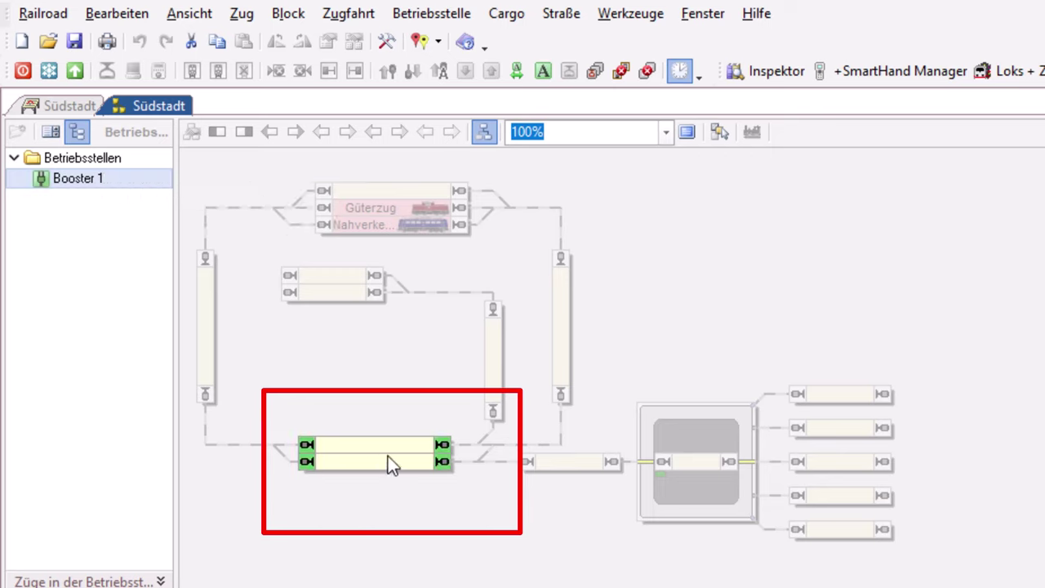
right_click(132, 178)
mouse_move(173, 181)
left_click(287, 210)
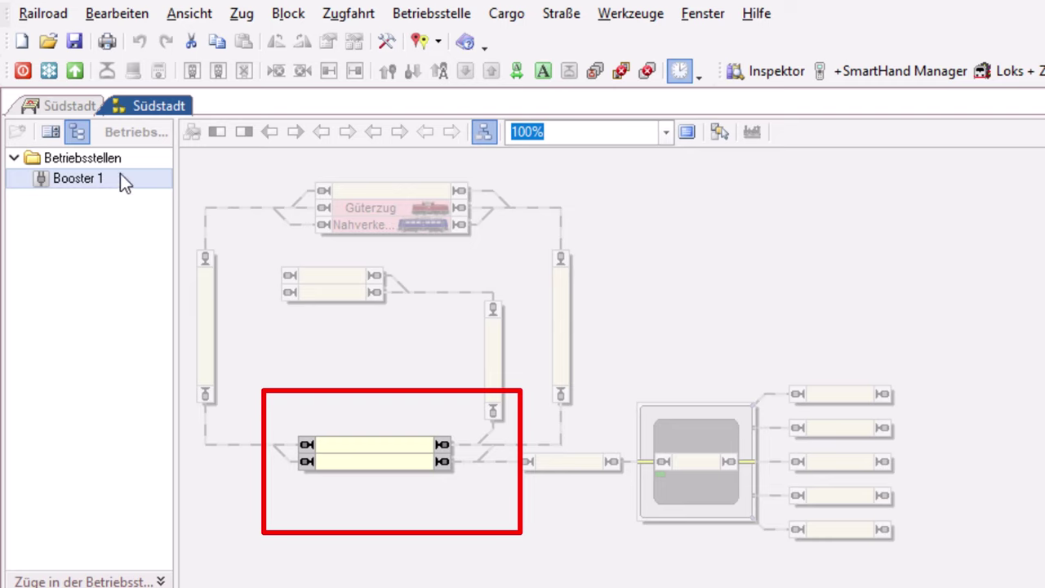
mouse_move(120, 174)
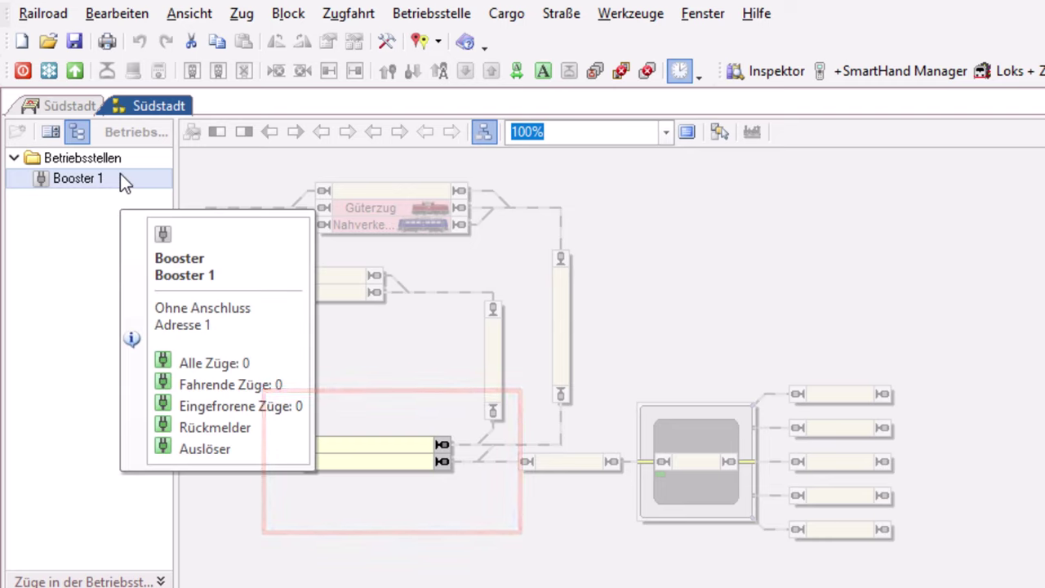
right_click(114, 175)
mouse_move(163, 178)
left_click(256, 181)
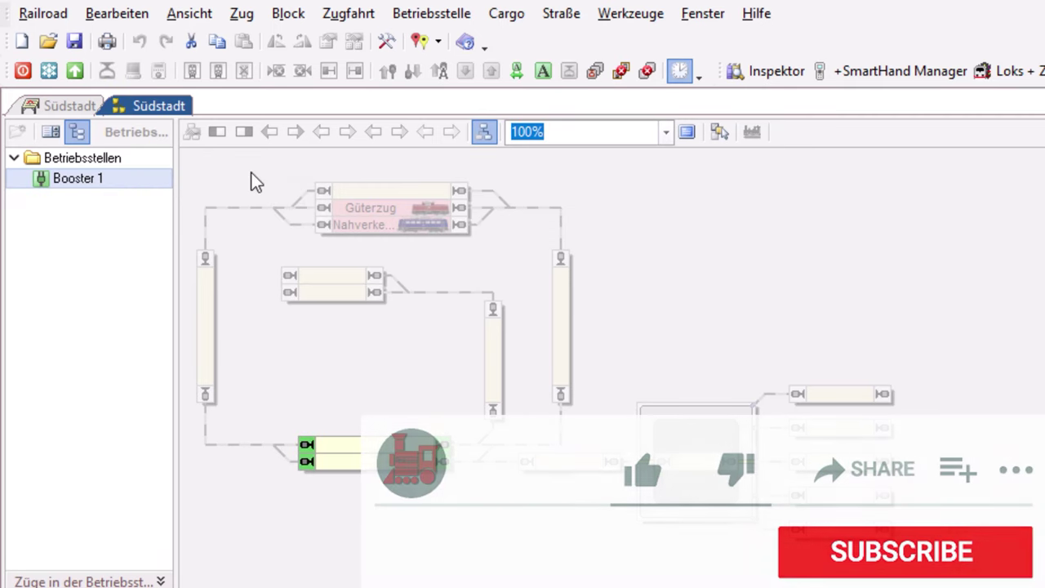